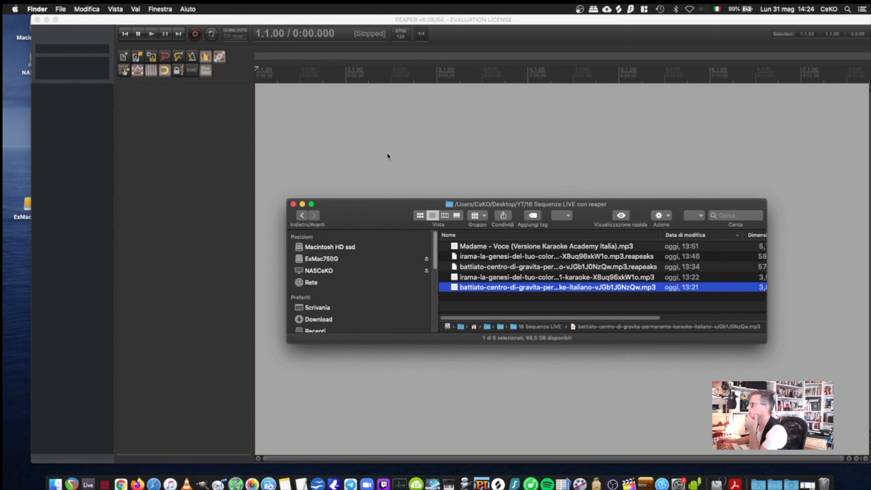
# Step: Import the file battiato-centro-di-gravita-permanente-karaoke-italiano-vJGb1J0NzQw.mp3 onto a new track at the start of the timeline
pyautogui.scroll(2, 389, 156)
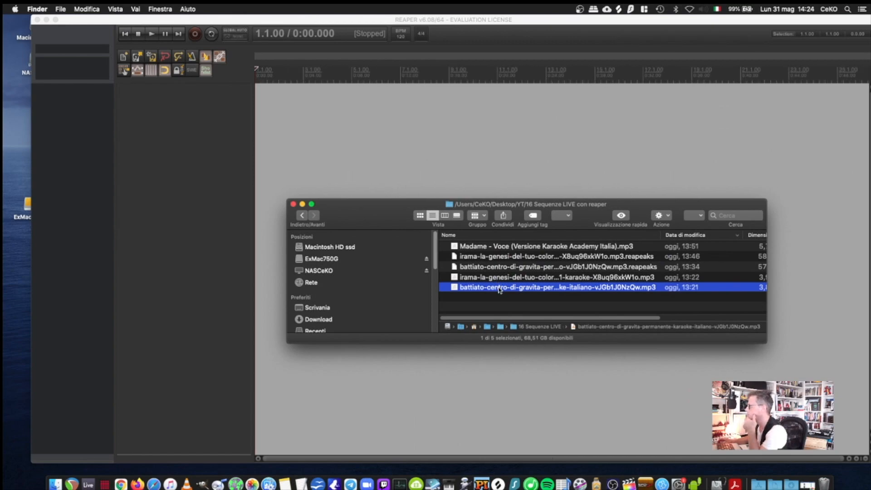
pyautogui.moveTo(500, 289); pyautogui.dragTo(262, 102)
pyautogui.scroll(4, 358, 137)
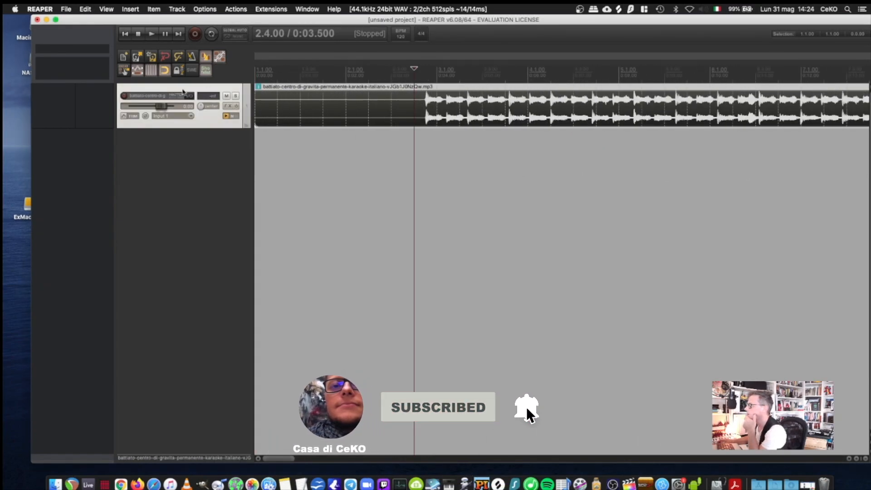
pyautogui.scroll(2, 439, 113)
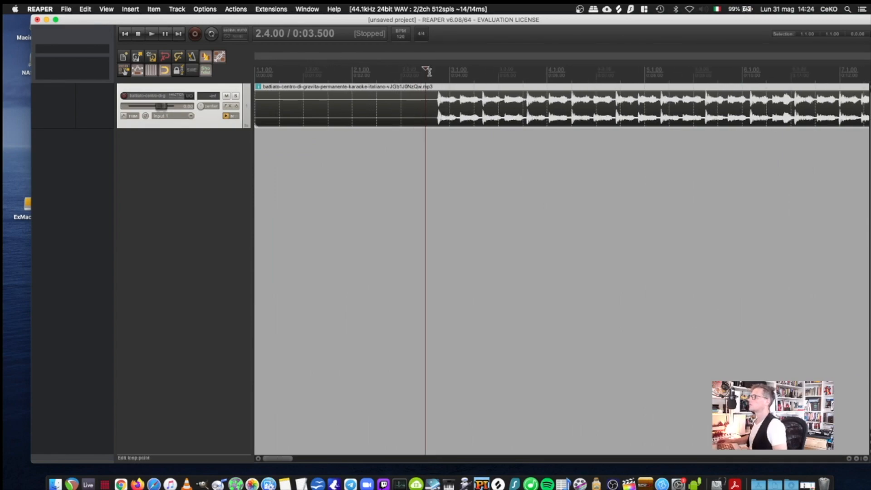
# Step: Split the song just before its first beat, at about 0:03.753, and delete the silent lead-in
pyautogui.moveTo(425, 68)
pyautogui.mouseDown()
pyautogui.moveTo(434, 68)
pyautogui.moveTo(393, 69)
pyautogui.moveTo(410, 68)
pyautogui.mouseUp()
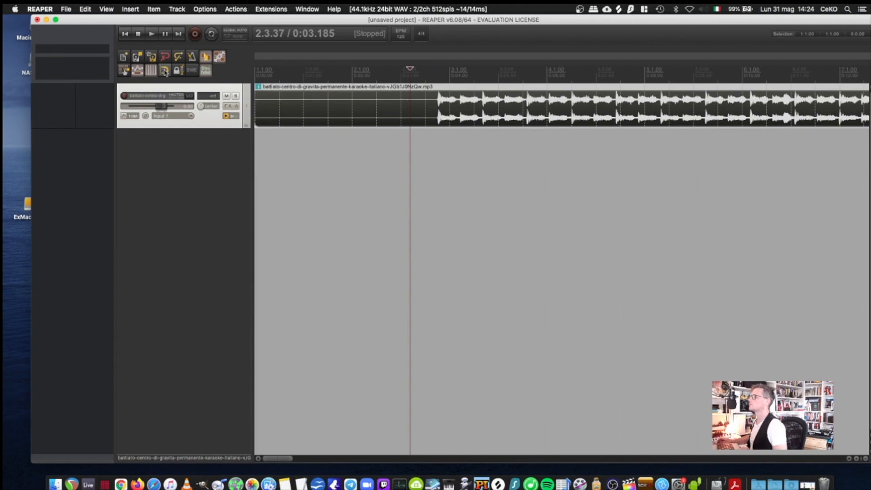
pyautogui.moveTo(410, 68); pyautogui.dragTo(436, 66)
pyautogui.scroll(4, 456, 105)
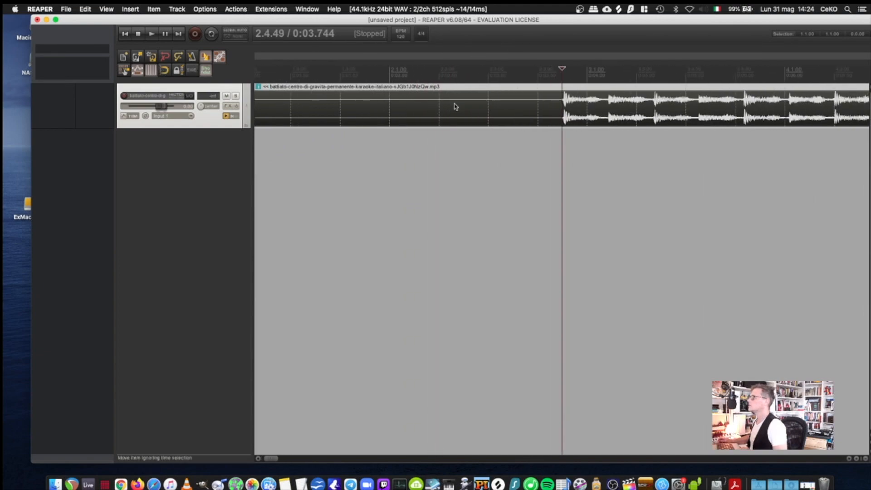
pyautogui.scroll(5, 455, 104)
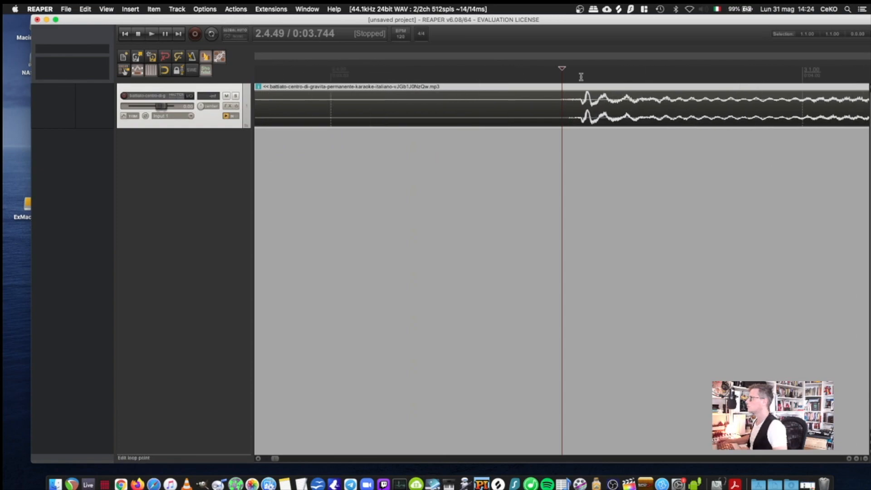
pyautogui.moveTo(562, 67); pyautogui.dragTo(570, 66)
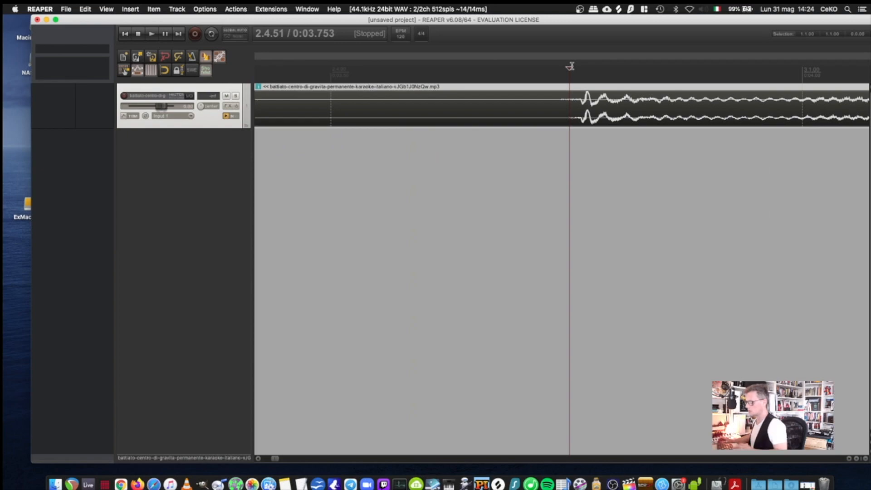
pyautogui.press('s')
pyautogui.click(501, 115)
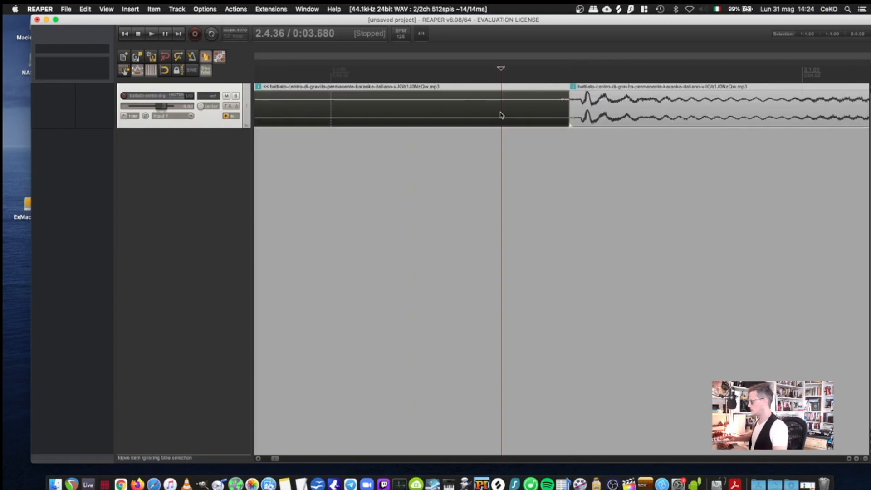
pyautogui.press('Delete')
# Step: Move the trimmed song to the very start of the timeline and play it
pyautogui.scroll(-5, 630, 119)
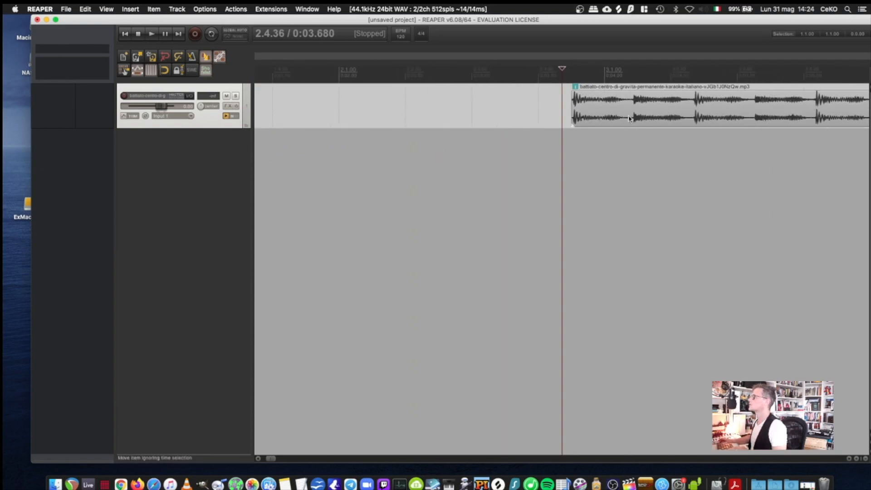
pyautogui.scroll(-10, 629, 115)
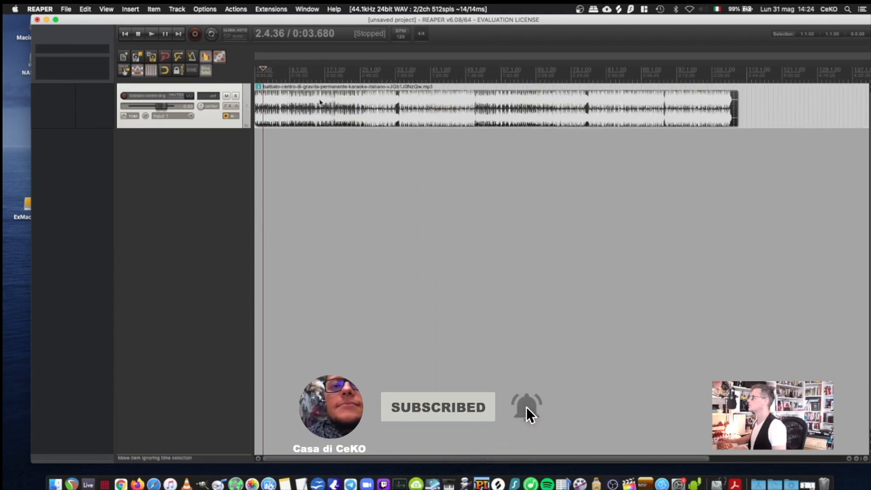
pyautogui.scroll(5, 295, 100)
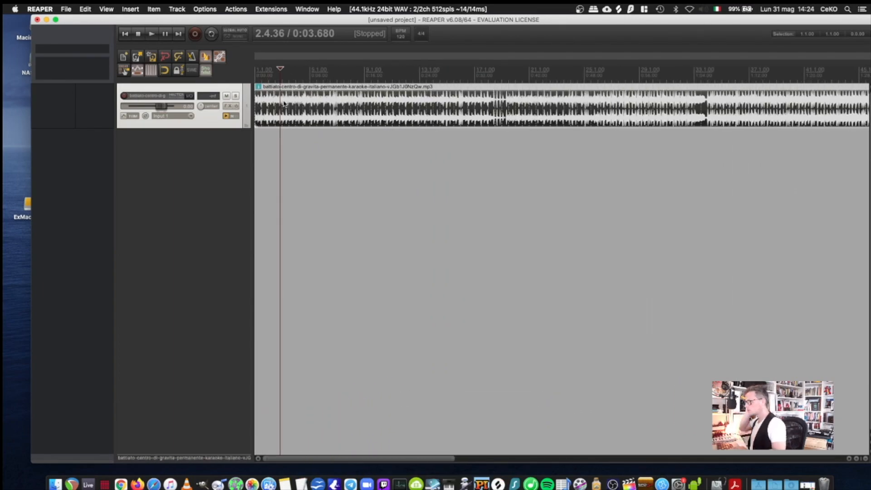
pyautogui.click(152, 34)
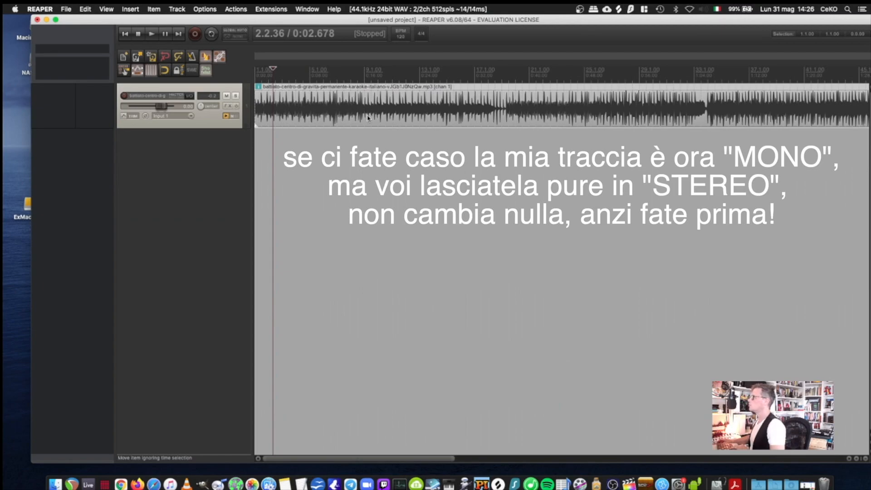
# Step: Enable the metronome during playback, with a primary beat volume of +1.81 dB and a secondary beat gain of +3.80 dB
pyautogui.click(192, 58)
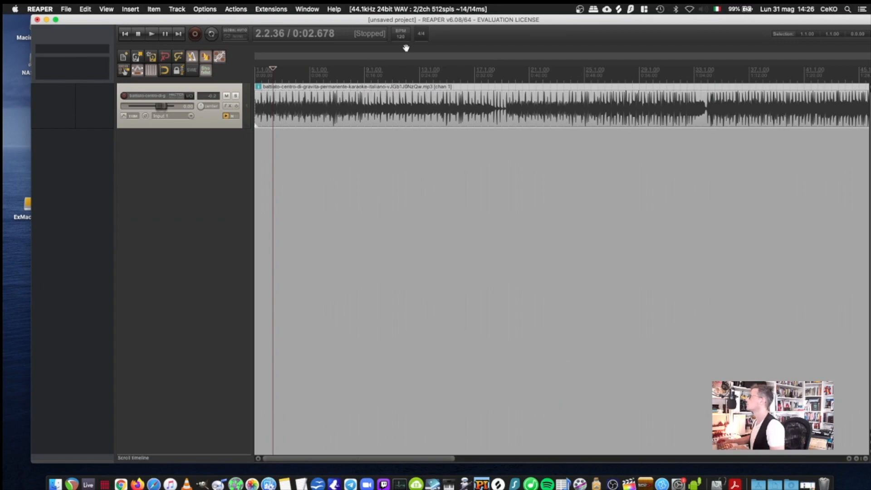
pyautogui.press('space')
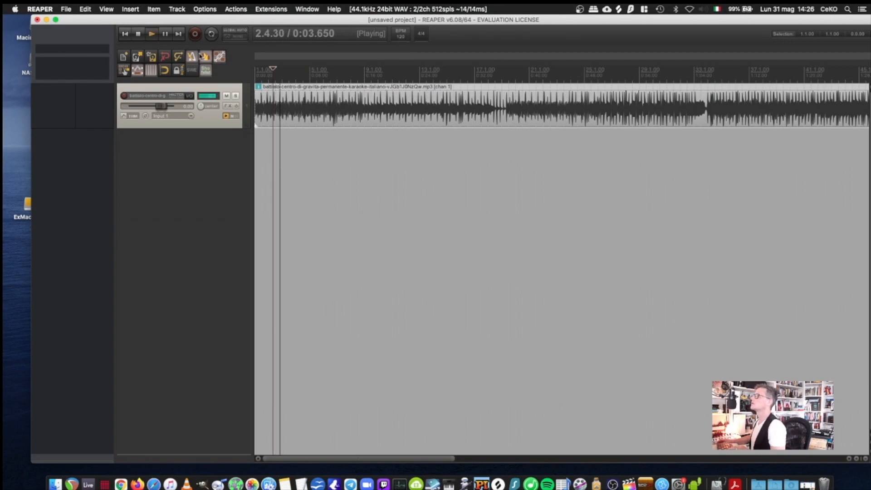
pyautogui.rightClick(193, 57)
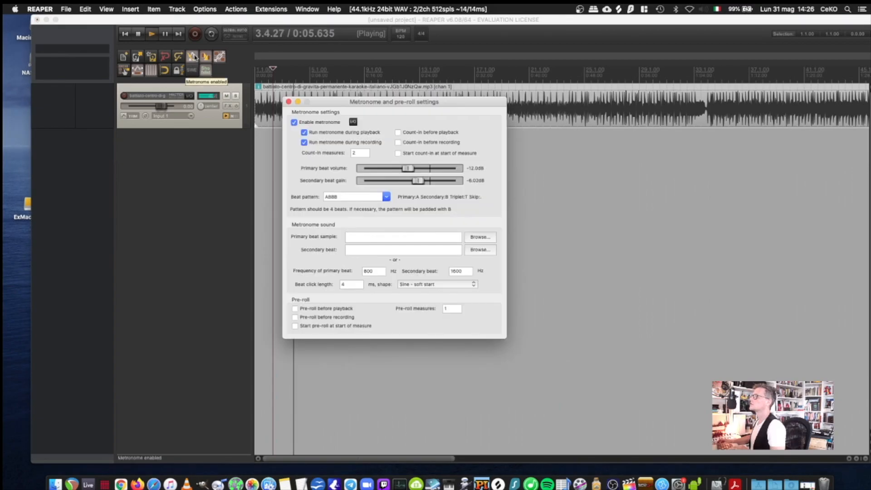
pyautogui.moveTo(425, 181); pyautogui.dragTo(436, 167)
# Step: Lower the song track's volume slightly, and end the comparison by disabling the metronome and stopping playback
pyautogui.click(165, 113)
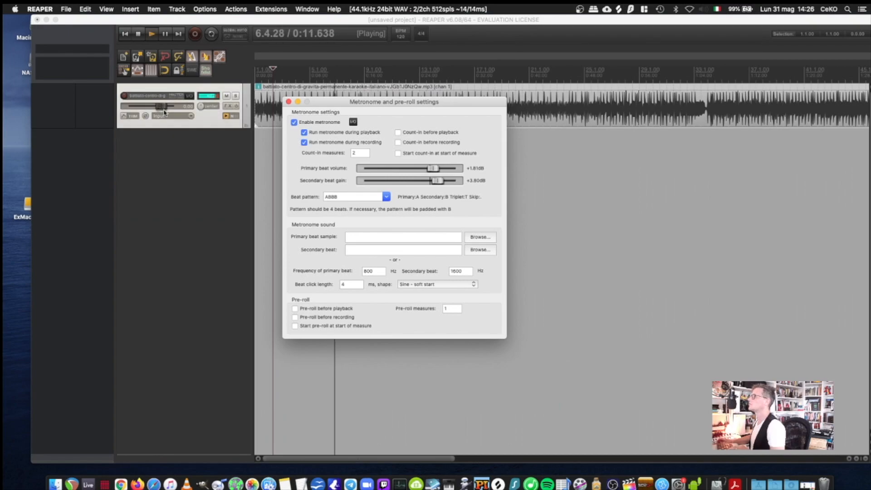
pyautogui.moveTo(167, 106); pyautogui.dragTo(164, 105)
pyautogui.click(194, 58)
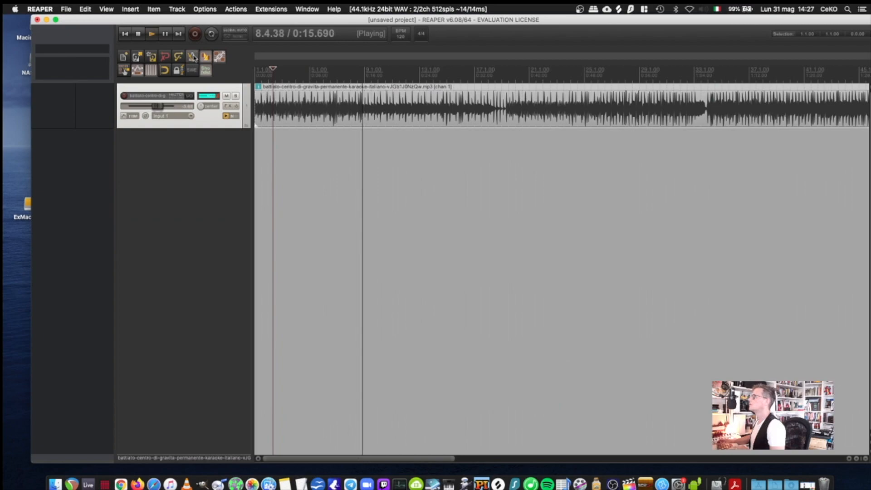
pyautogui.click(139, 35)
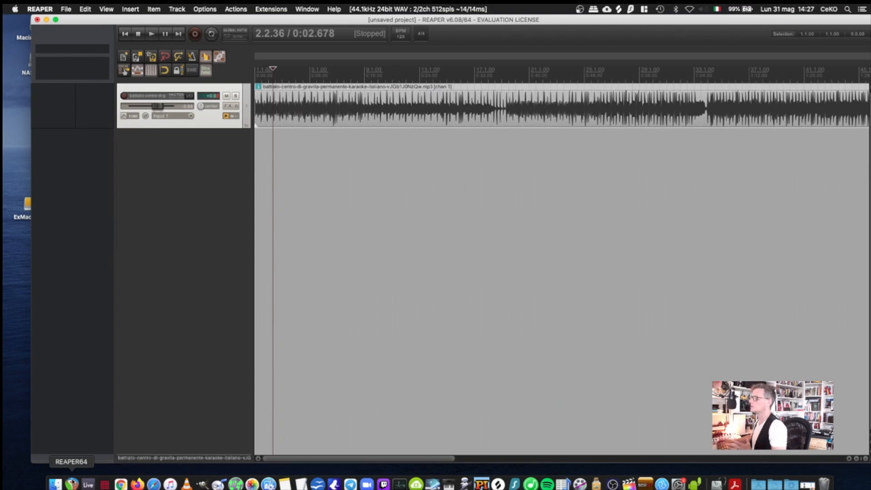
# Step: Switch to Chrome, search Tunebat for "centro di gravità" to look up the song's tempo, and return to REAPER
pyautogui.click(121, 485)
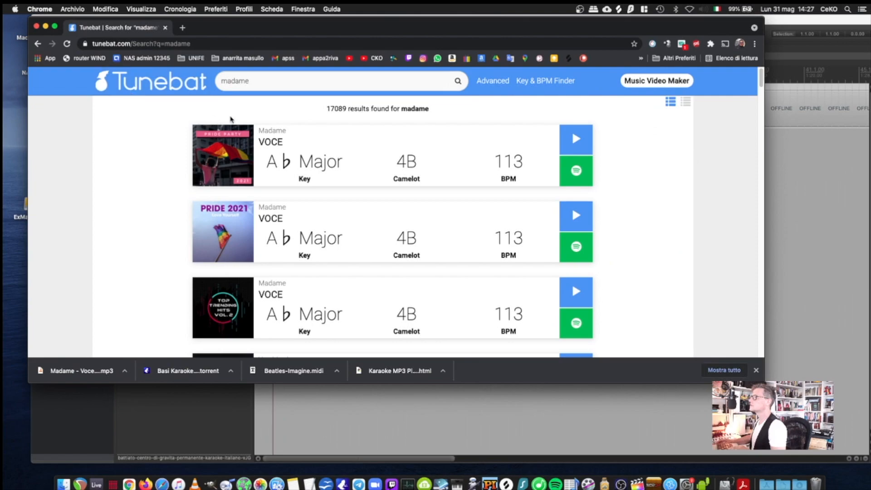
pyautogui.doubleClick(259, 79)
pyautogui.write('dentro d')
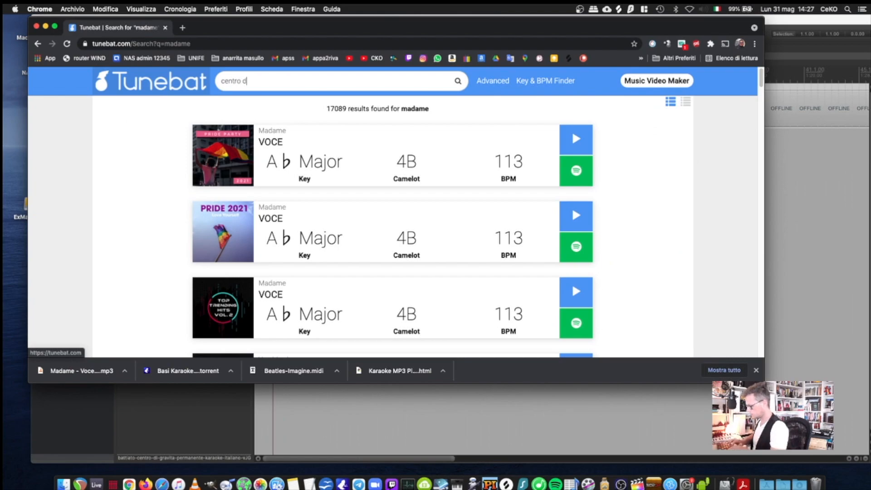
pyautogui.write('i gravità')
pyautogui.press('Return')
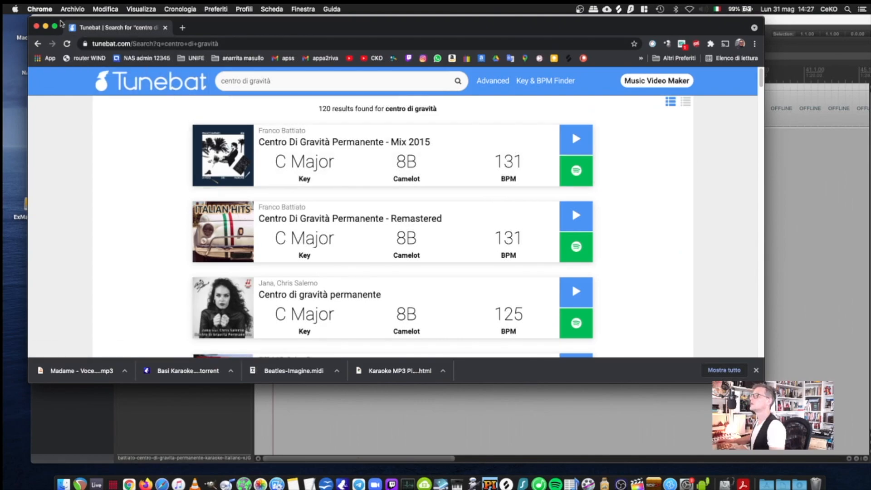
pyautogui.click(46, 28)
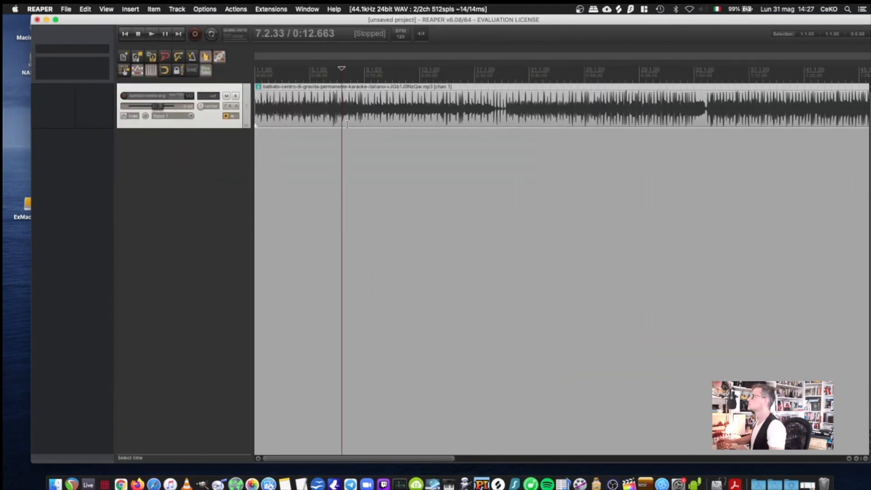
# Step: Increase the song track's height and examine the timebase options for its audio item
pyautogui.moveTo(210, 133); pyautogui.dragTo(200, 164)
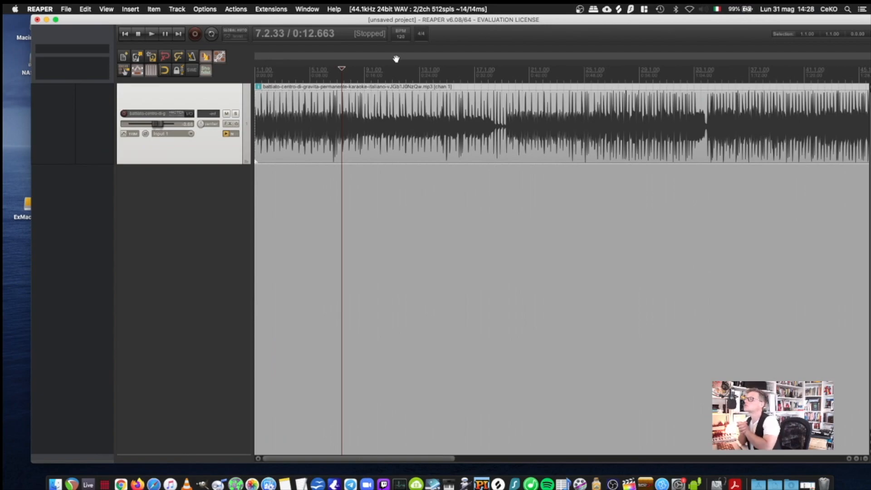
pyautogui.click(280, 123)
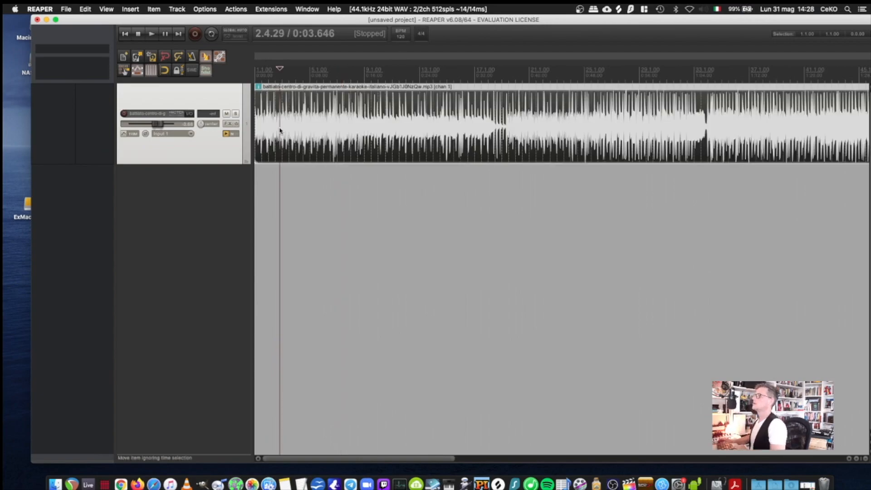
pyautogui.click(158, 12)
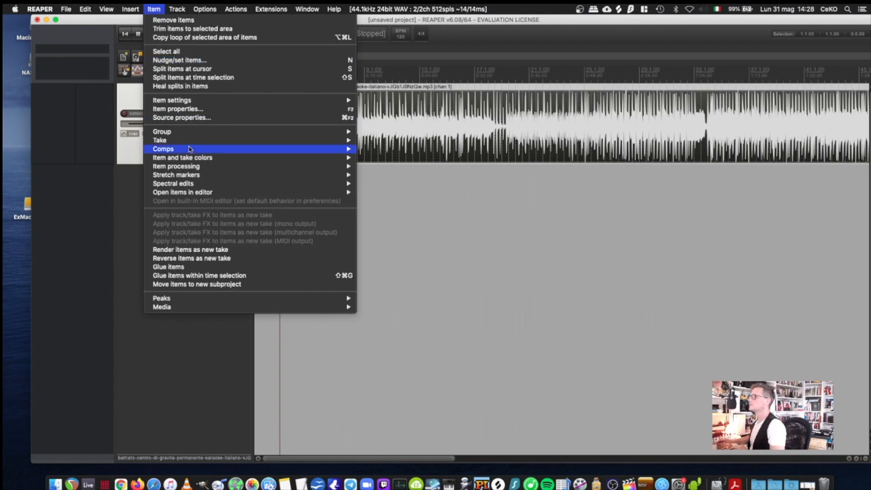
pyautogui.moveTo(200, 104)
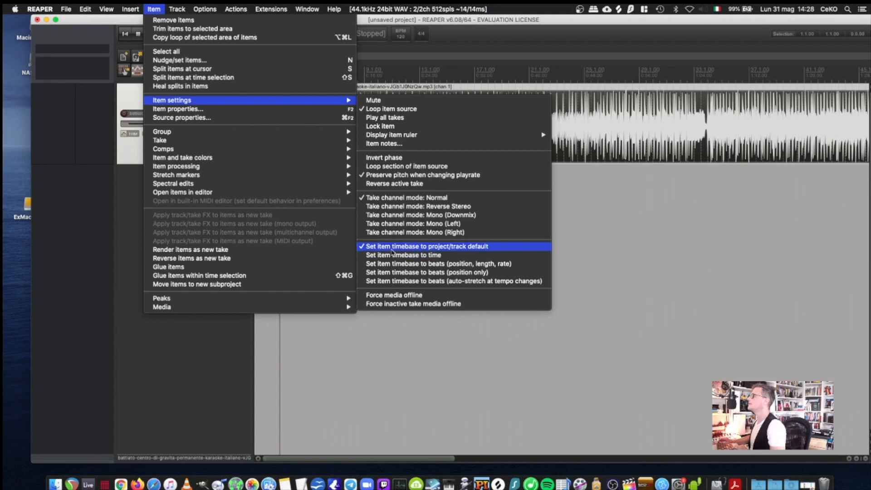
pyautogui.click(523, 255)
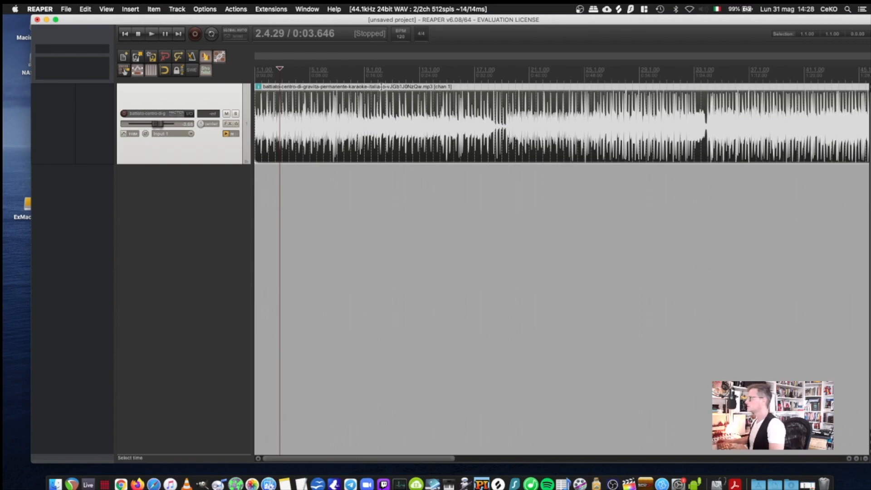
# Step: Try a project tempo of 250 BPM, listen to the song at that speed, and undo the tempo change
pyautogui.click(401, 36)
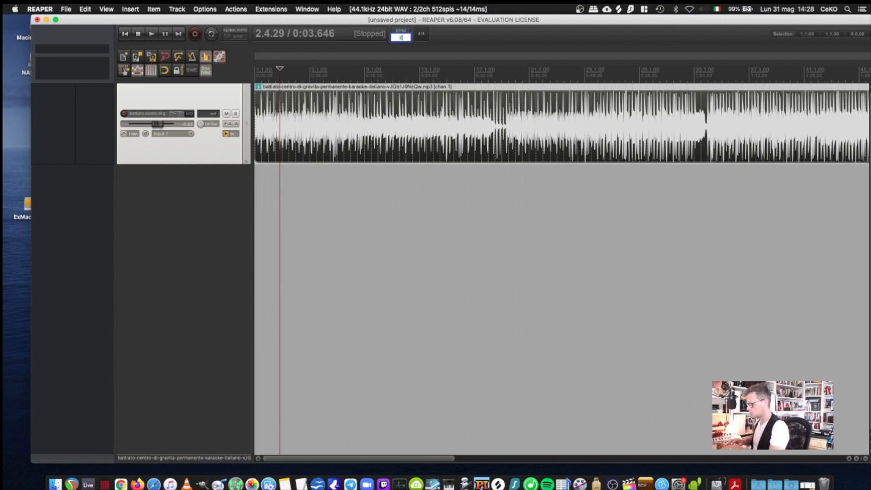
pyautogui.press('Return')
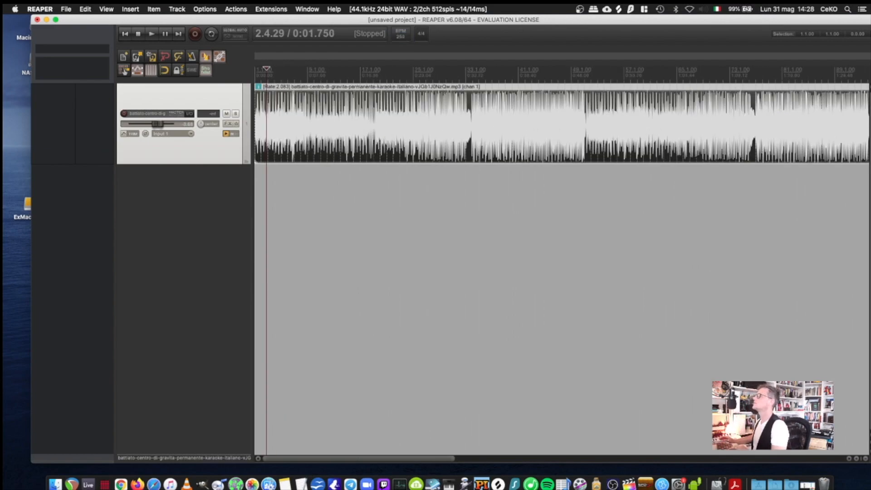
pyautogui.click(153, 34)
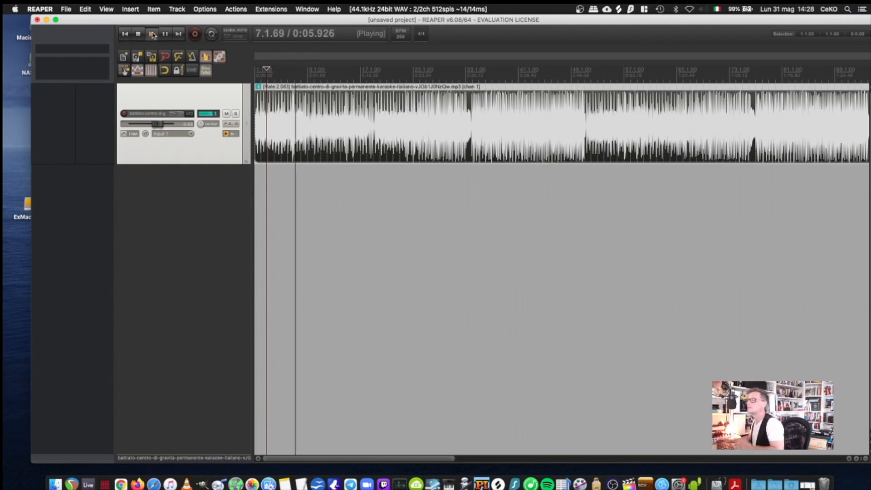
pyautogui.press('space')
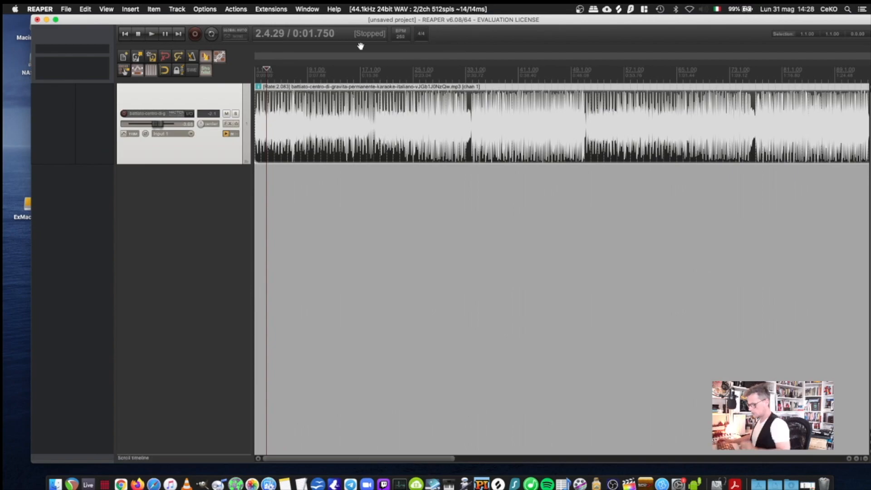
pyautogui.press('super+z')
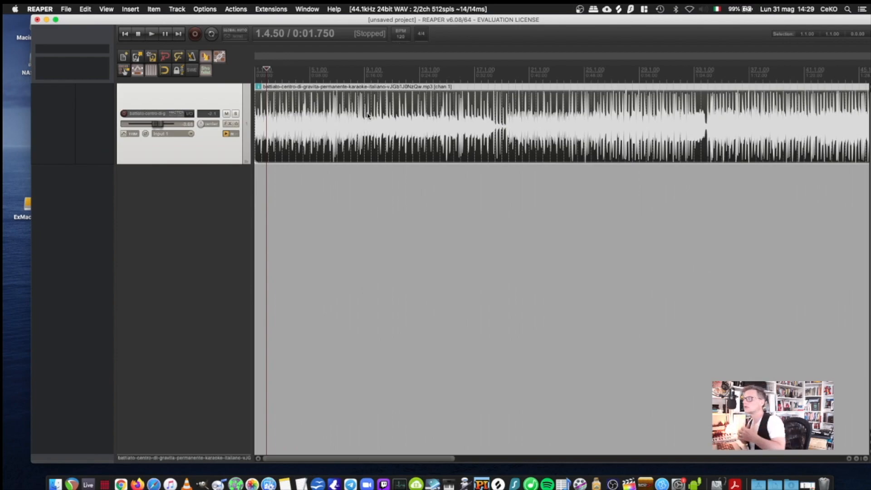
# Step: Set the song item's timebase to time
pyautogui.click(152, 10)
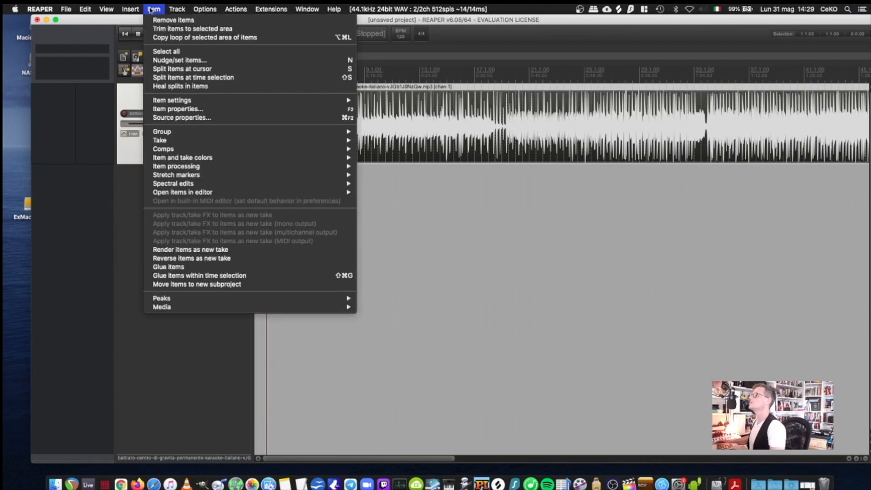
pyautogui.moveTo(193, 101)
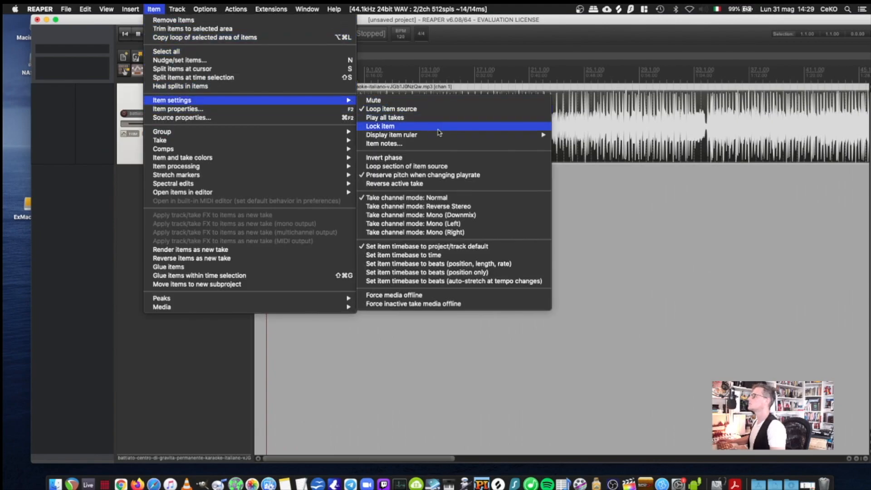
pyautogui.click(400, 257)
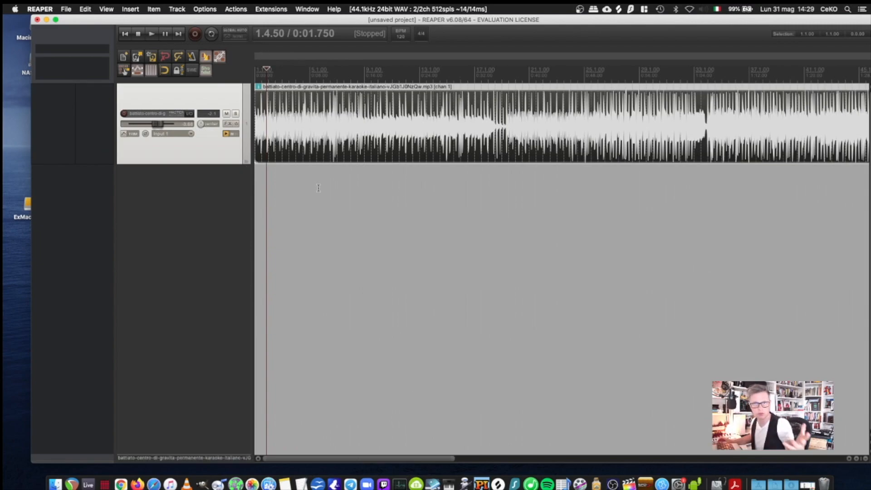
# Step: Try a project tempo of 30 BPM and listen briefly to the song at that setting
pyautogui.click(402, 38)
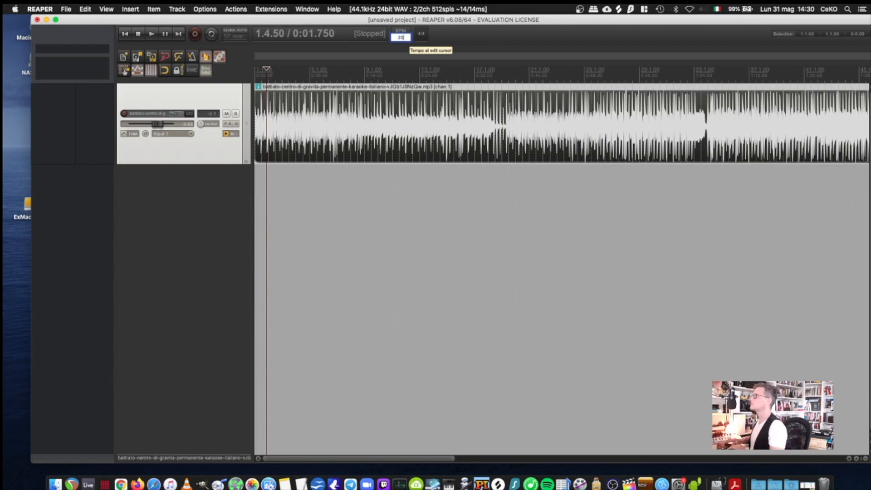
pyautogui.press('Return')
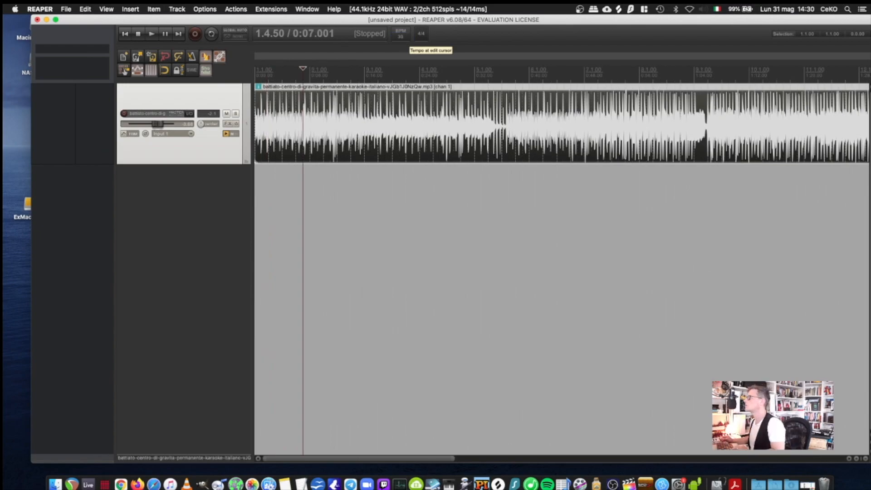
pyautogui.click(152, 34)
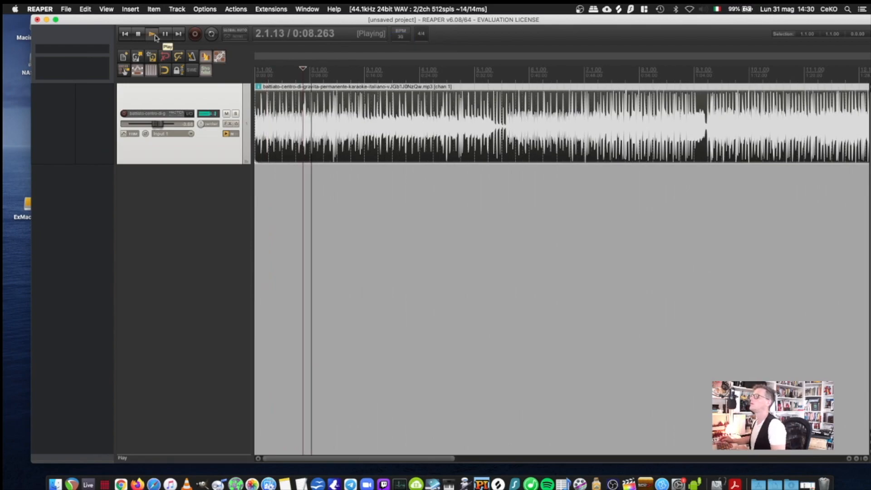
pyautogui.click(138, 34)
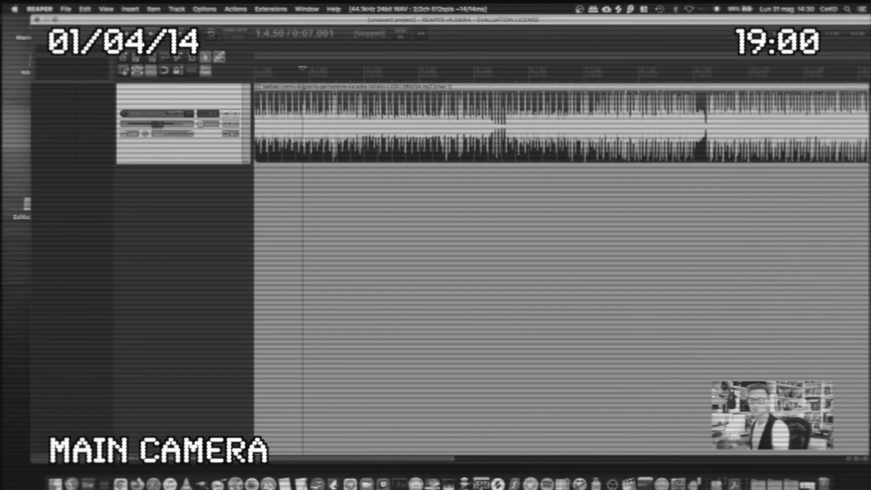
# Step: Switch to Chrome to check the song's tempo on Tunebat, return to REAPER, and set the project tempo to 131 BPM
pyautogui.press('super+Tab')
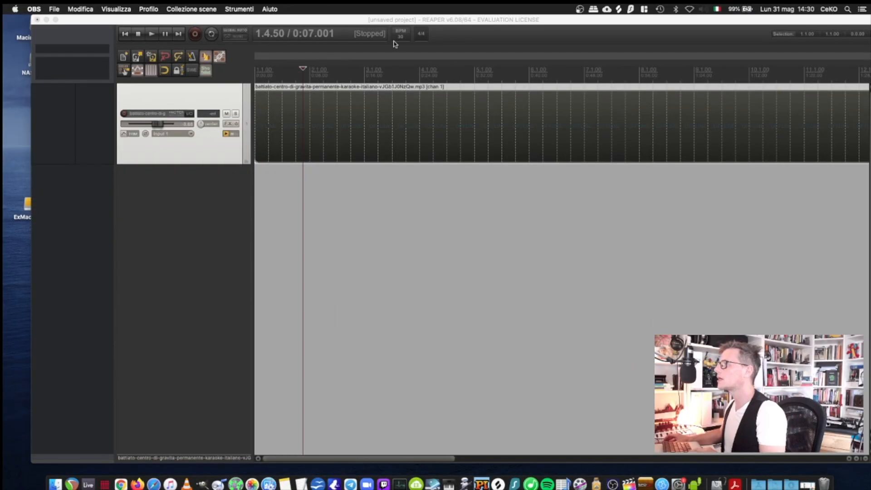
pyautogui.click(401, 37)
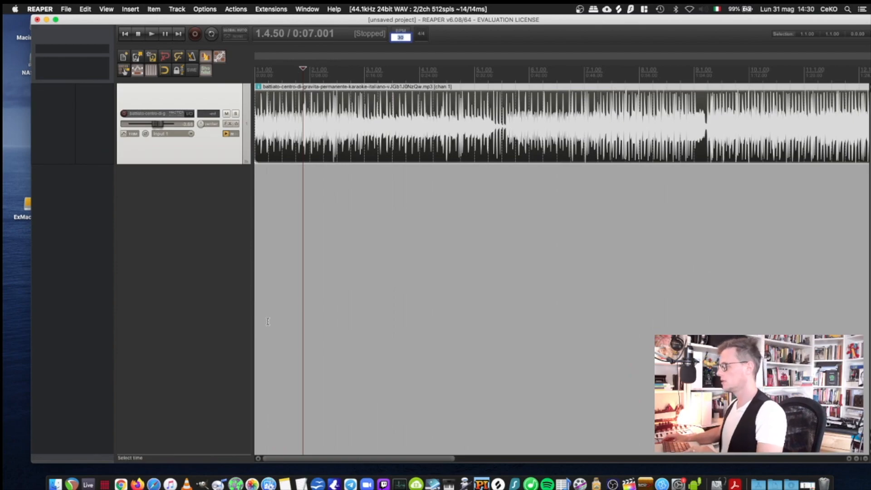
pyautogui.click(121, 484)
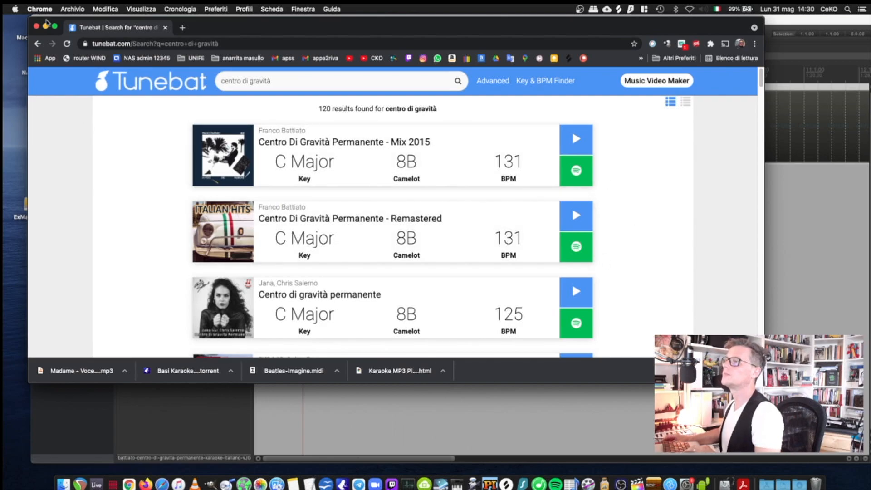
pyautogui.click(45, 27)
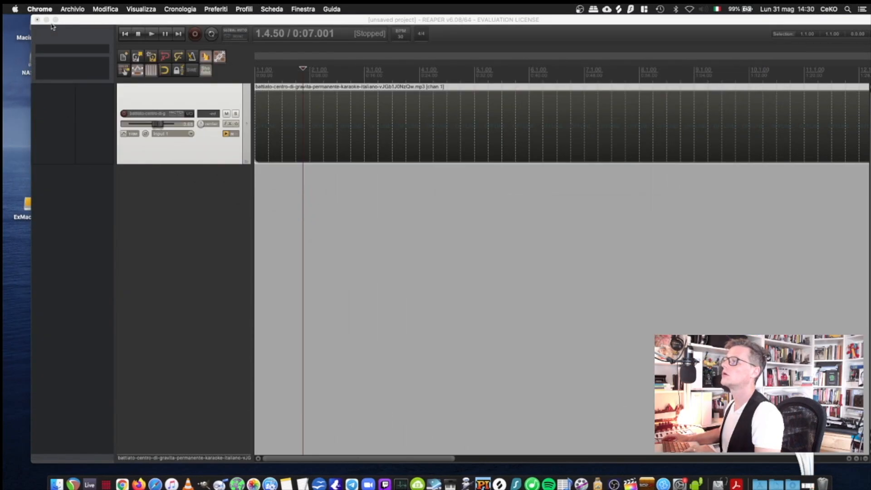
pyautogui.click(401, 37)
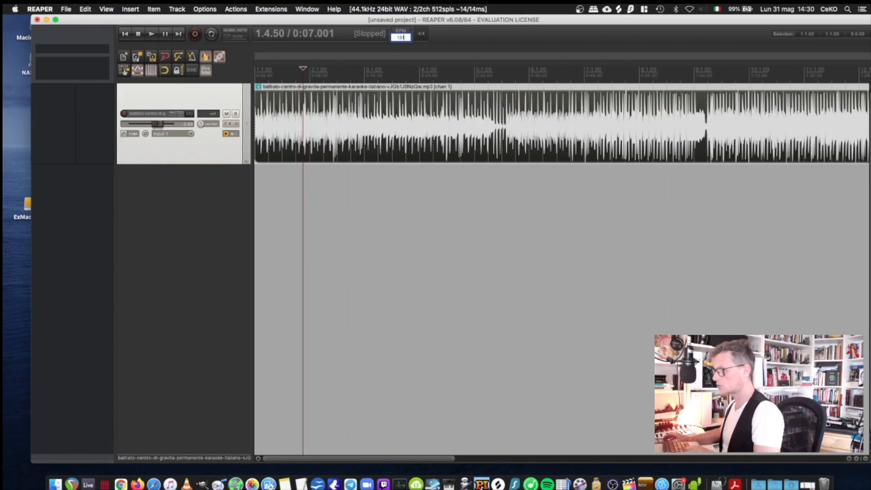
pyautogui.press('Return')
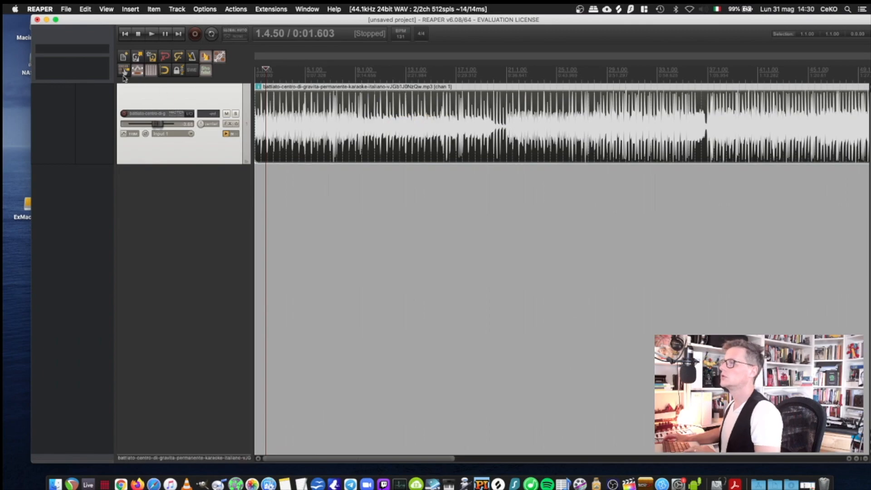
# Step: Play the song with the metronome enabled, adjust the song track's volume slightly, and stop playback
pyautogui.click(152, 36)
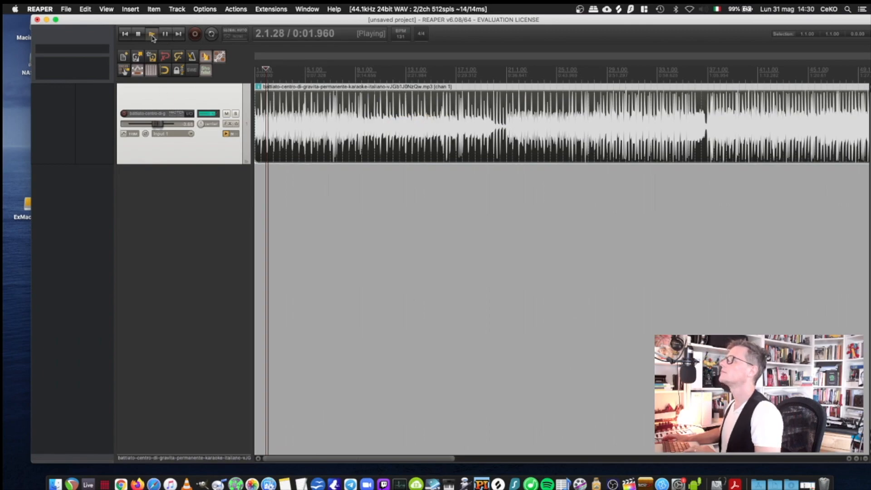
pyautogui.click(192, 57)
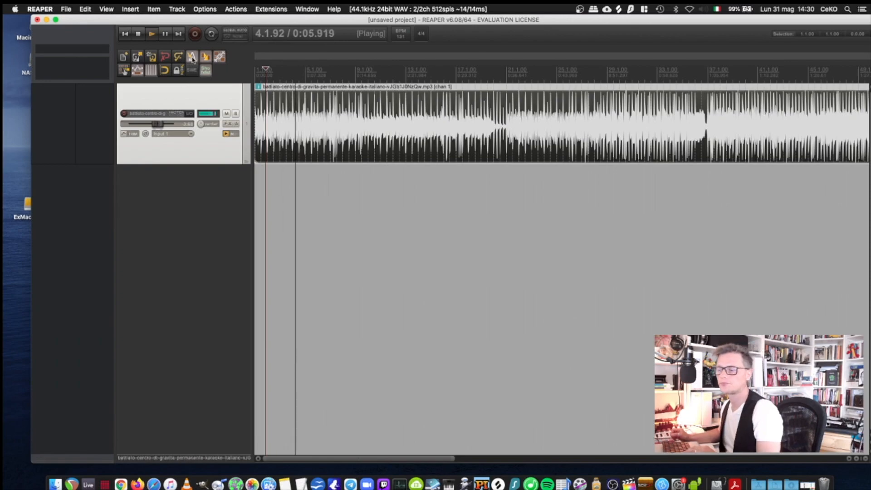
pyautogui.moveTo(161, 126); pyautogui.dragTo(164, 127)
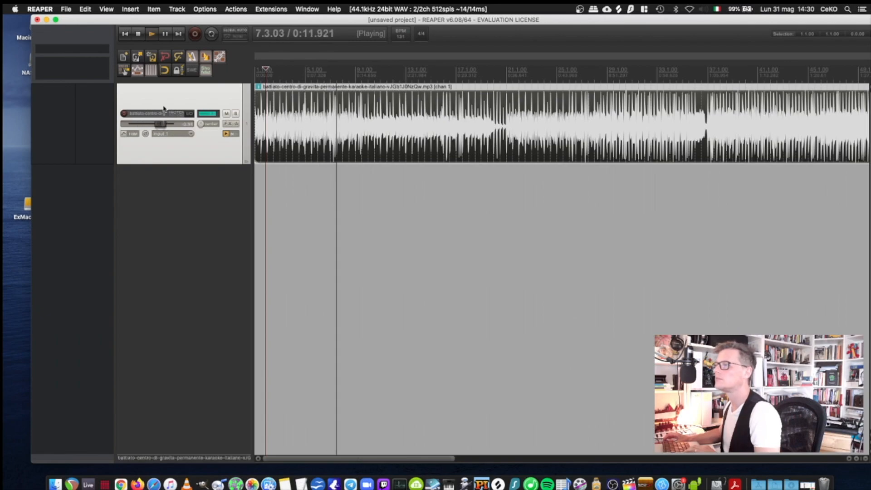
pyautogui.click(139, 34)
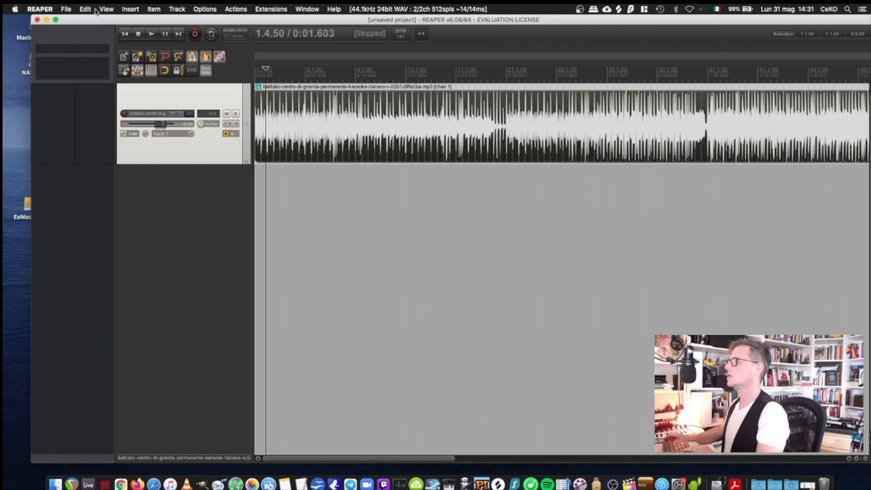
# Step: Add a new track below the song, insert a click source on it, and move the click item to the project start
pyautogui.doubleClick(183, 191)
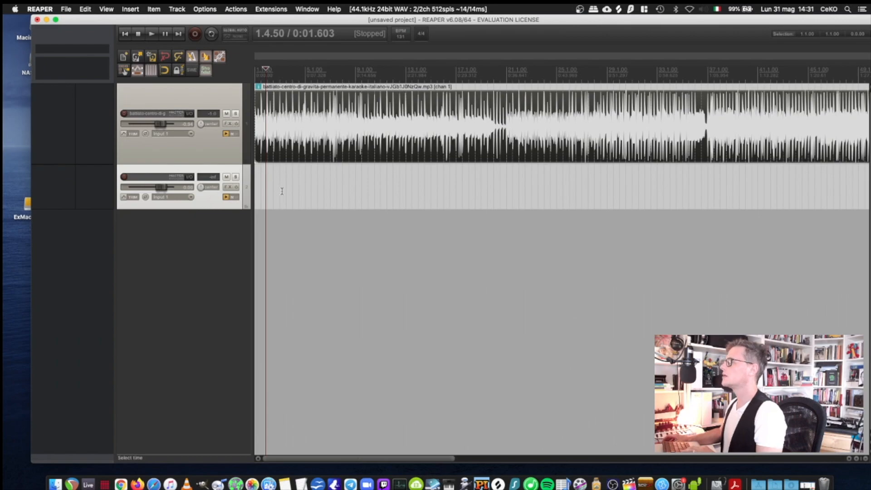
pyautogui.click(131, 9)
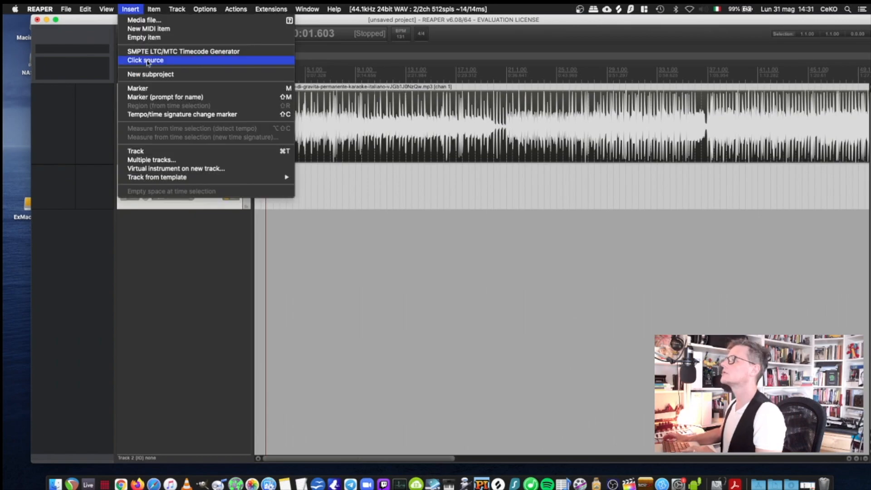
pyautogui.click(148, 63)
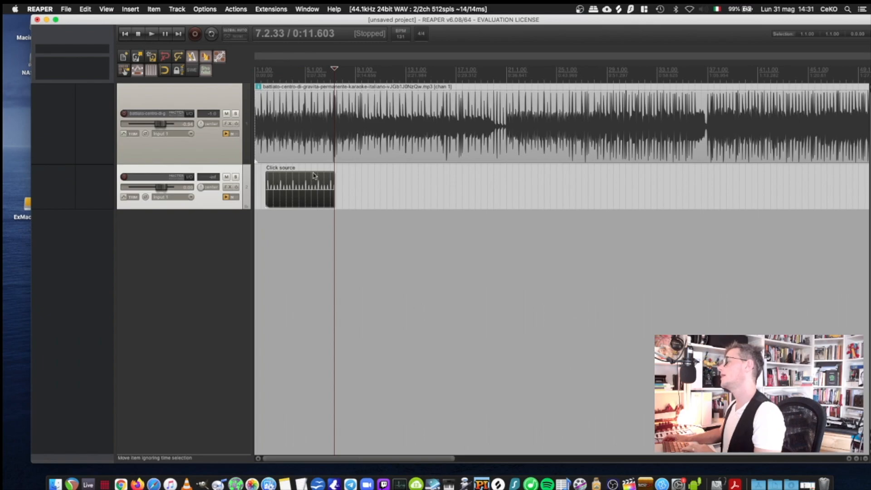
pyautogui.moveTo(313, 179); pyautogui.dragTo(278, 184)
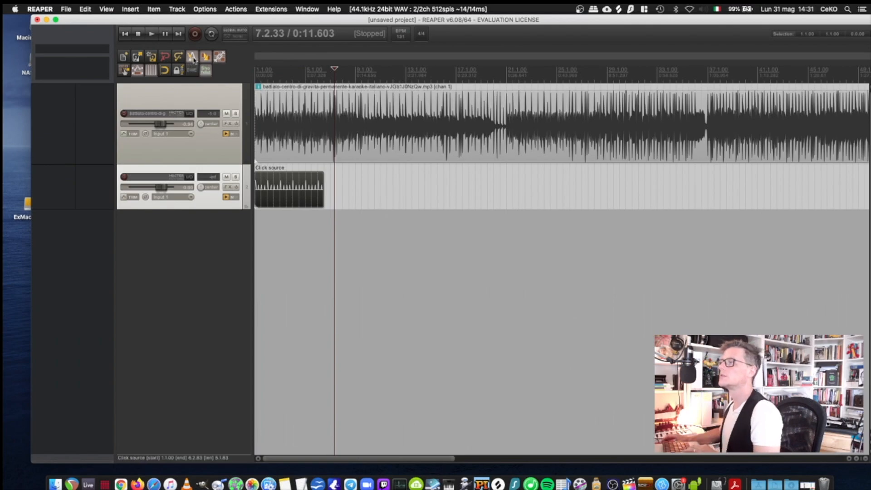
# Step: Play both tracks from near the project start, raising the click track's volume and lowering the song track's volume to about -14 dB
pyautogui.click(263, 69)
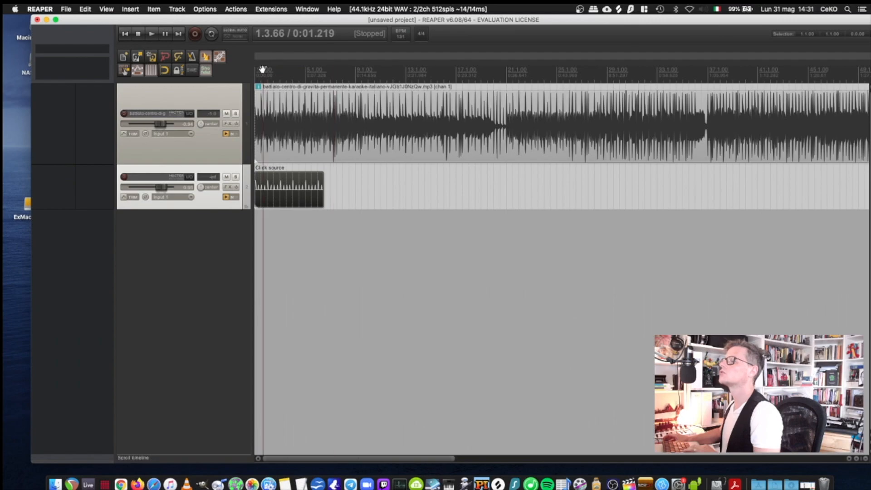
pyautogui.press('space')
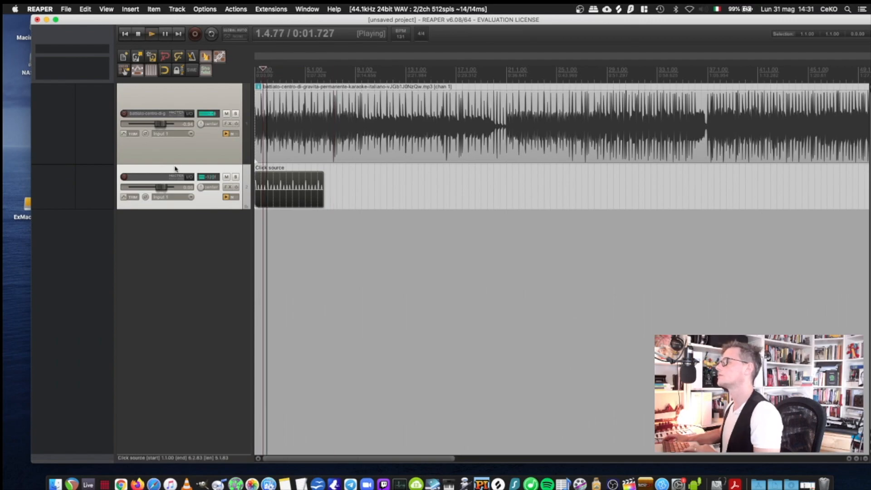
pyautogui.moveTo(160, 188); pyautogui.dragTo(169, 185)
pyautogui.moveTo(160, 123); pyautogui.dragTo(148, 128)
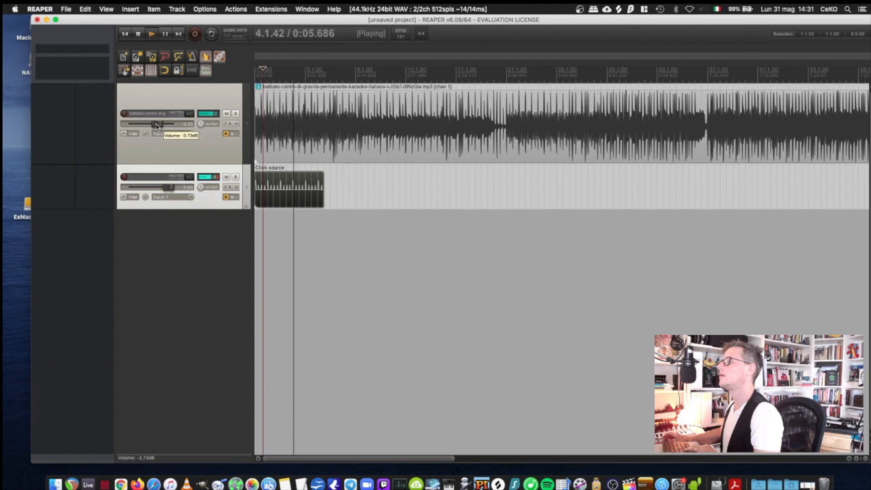
pyautogui.click(162, 35)
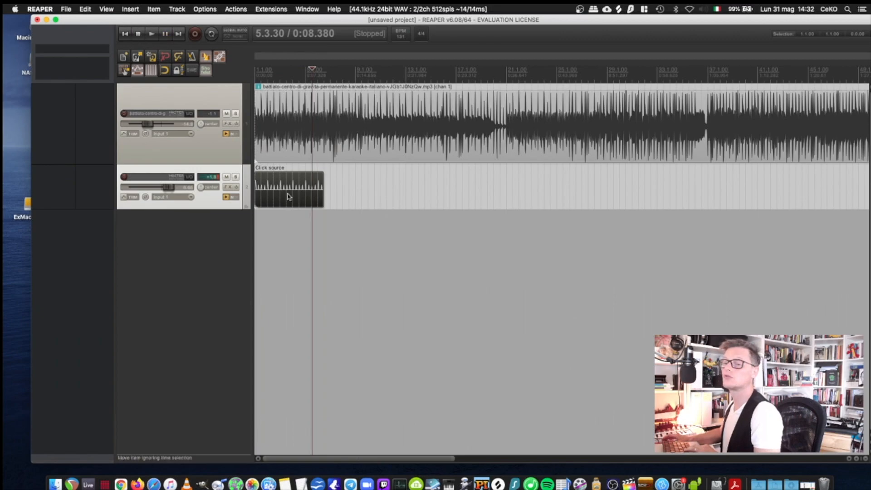
# Step: Extend the click source item to span the full length of the song
pyautogui.scroll(-2, 308, 230)
pyautogui.moveTo(302, 198); pyautogui.dragTo(665, 193)
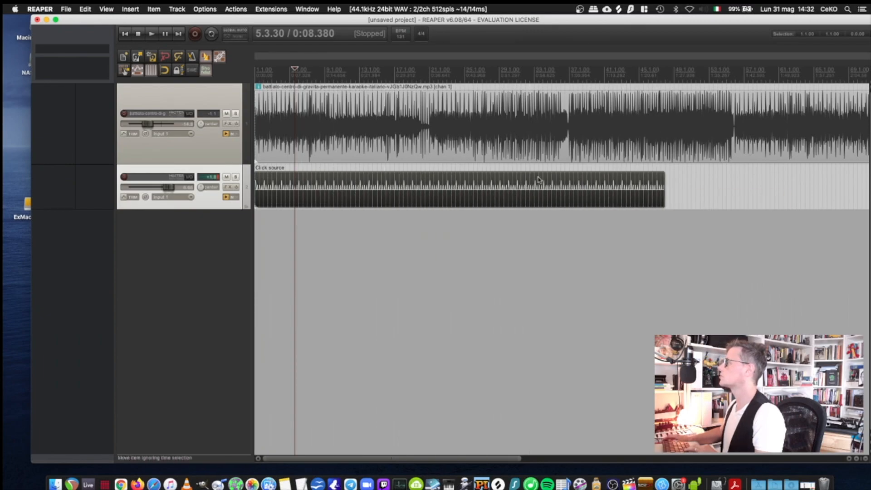
pyautogui.scroll(-3, 535, 180)
pyautogui.moveTo(415, 182); pyautogui.dragTo(668, 149)
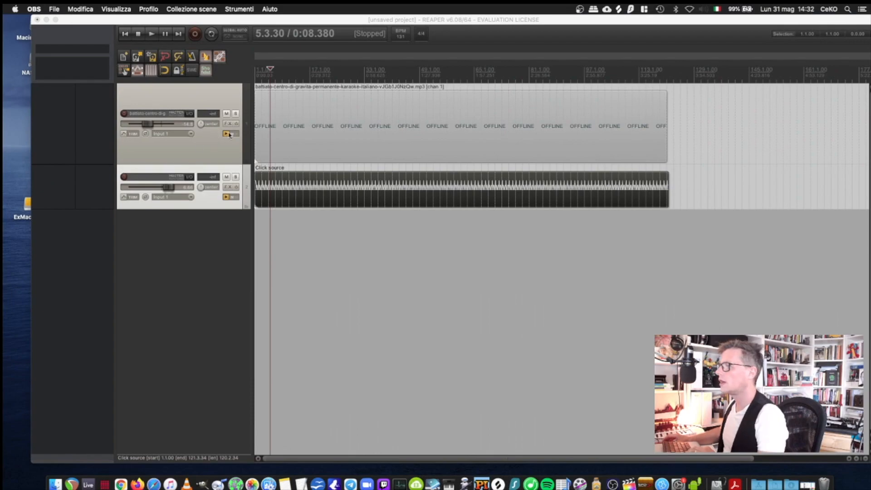
# Step: Pan the song track left and the click track right, and raise the song track's volume while listening to both
pyautogui.click(200, 128)
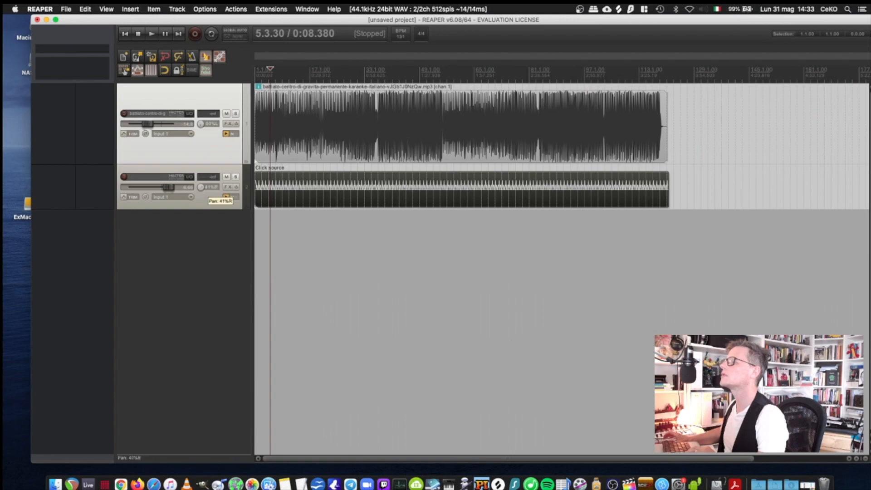
pyautogui.press('space')
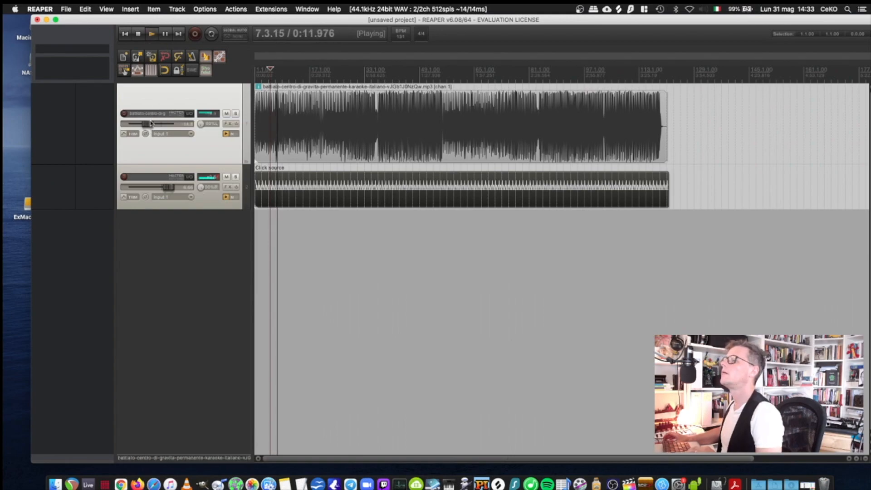
pyautogui.moveTo(152, 123); pyautogui.dragTo(158, 122)
pyautogui.press('space')
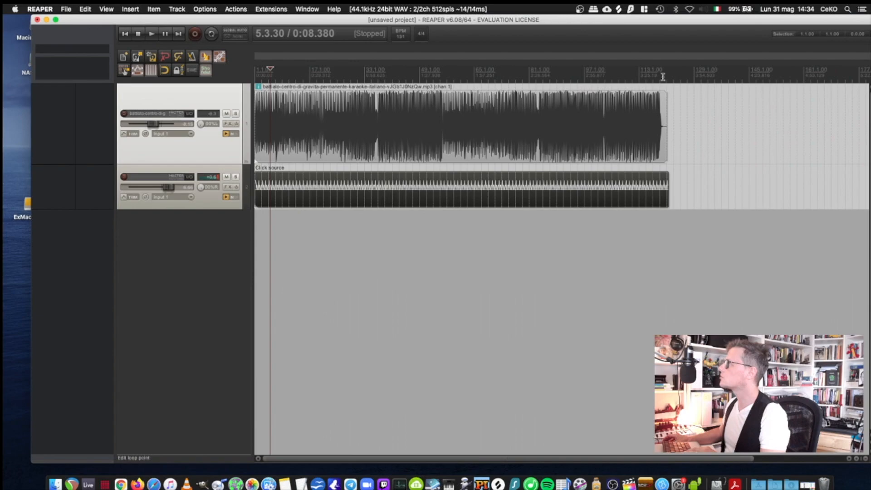
# Step: Resize the click item to end just past the song and make a time selection from the project start beyond both items
pyautogui.moveTo(670, 192); pyautogui.dragTo(704, 183)
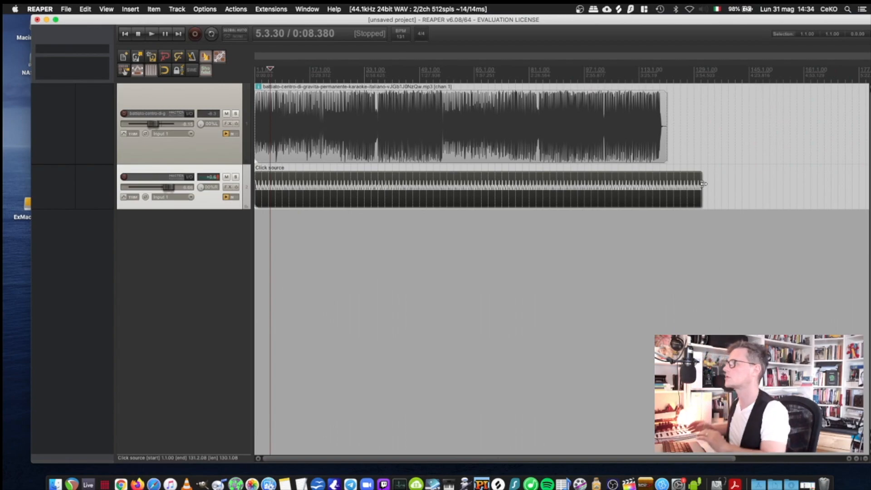
pyautogui.moveTo(703, 184); pyautogui.dragTo(675, 183)
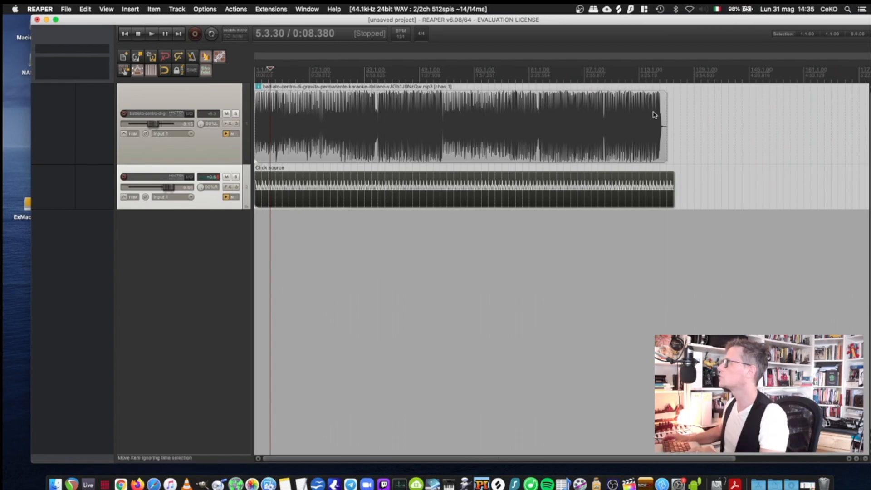
pyautogui.moveTo(694, 82); pyautogui.dragTo(257, 86)
# Step: Render the master mix of the time selection to an MP3 file named "battiato con click"
pyautogui.click(66, 9)
pyautogui.click(96, 145)
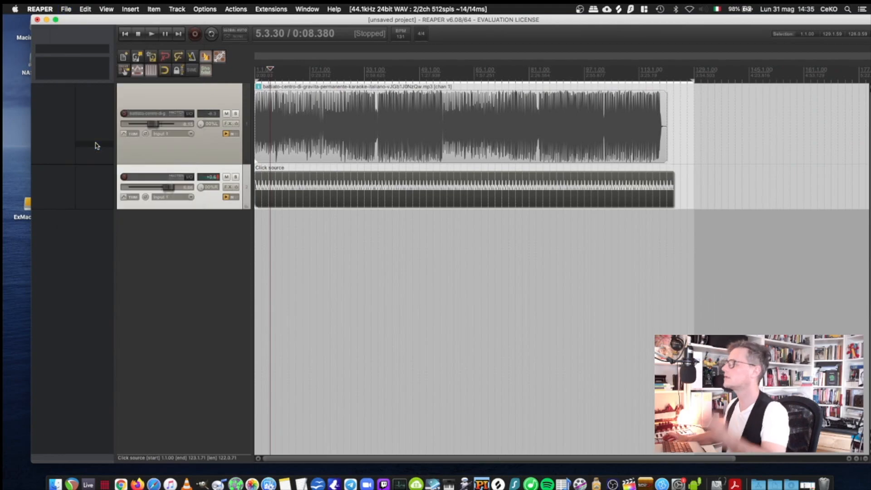
pyautogui.click(350, 315)
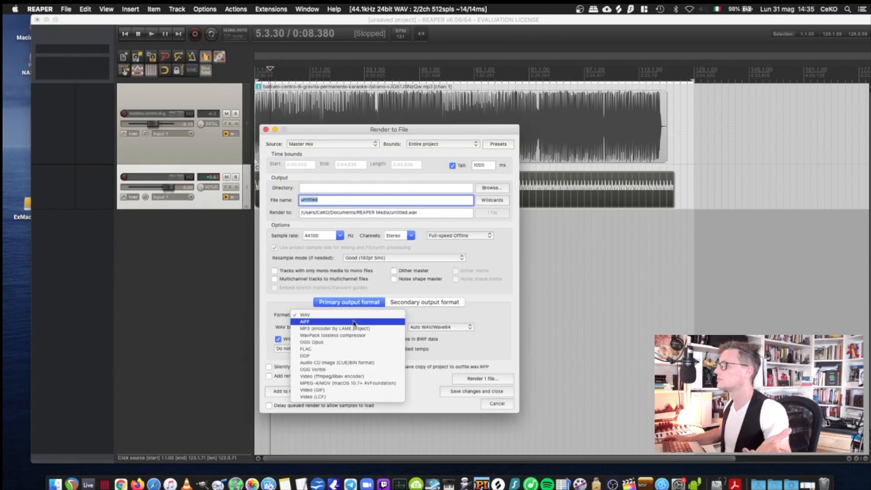
pyautogui.click(353, 330)
pyautogui.click(330, 200)
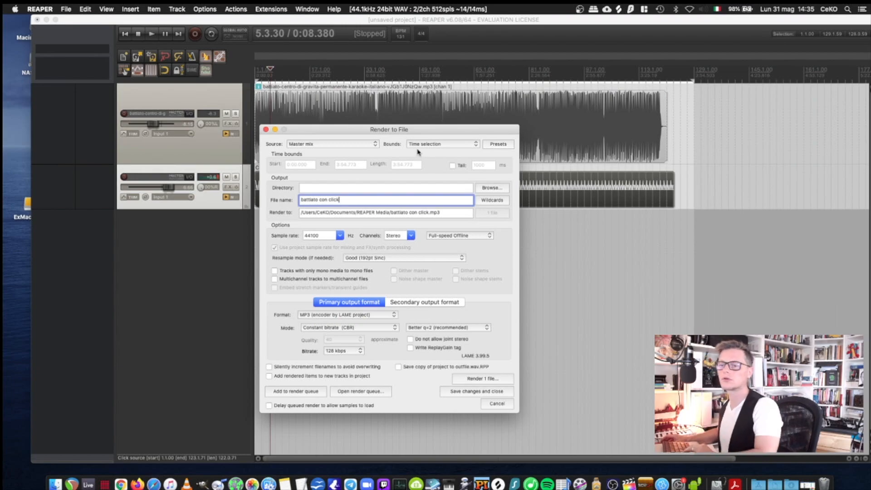
pyautogui.click(483, 379)
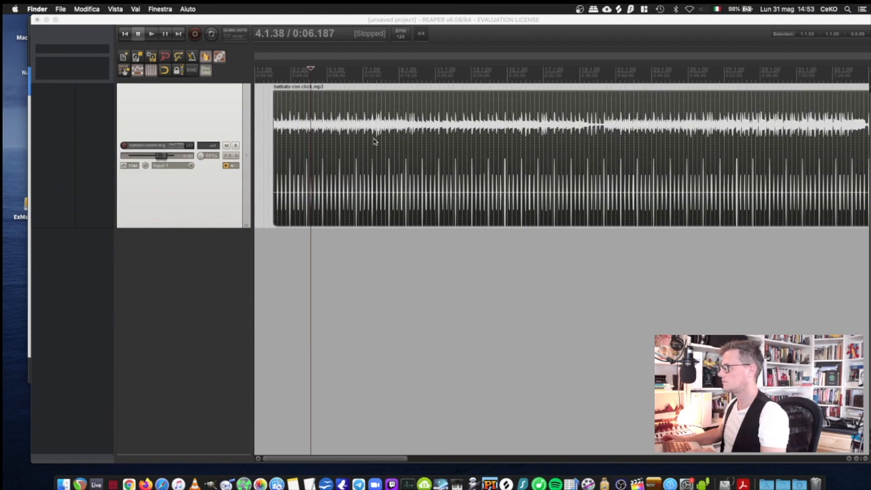
# Step: Play the rendered battiato con click.mp3 and vary its track's pan to hear the song and click sides separately
pyautogui.scroll(5, 374, 140)
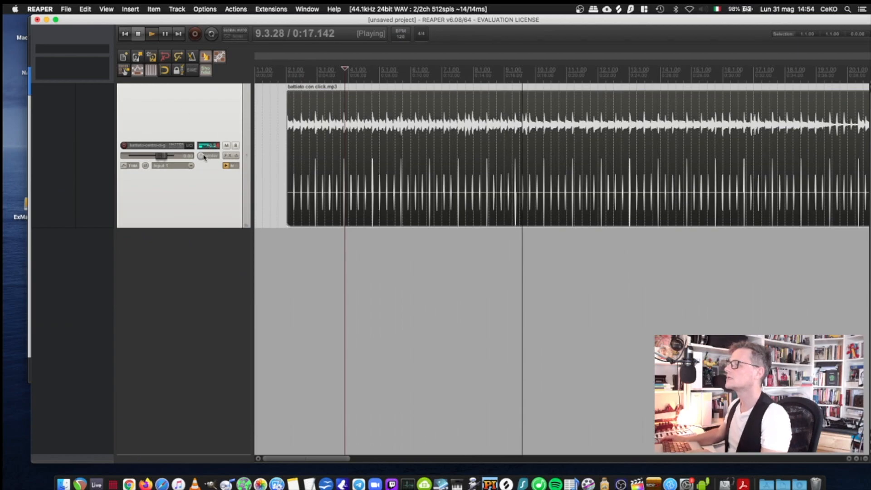
pyautogui.moveTo(200, 156); pyautogui.dragTo(203, 160)
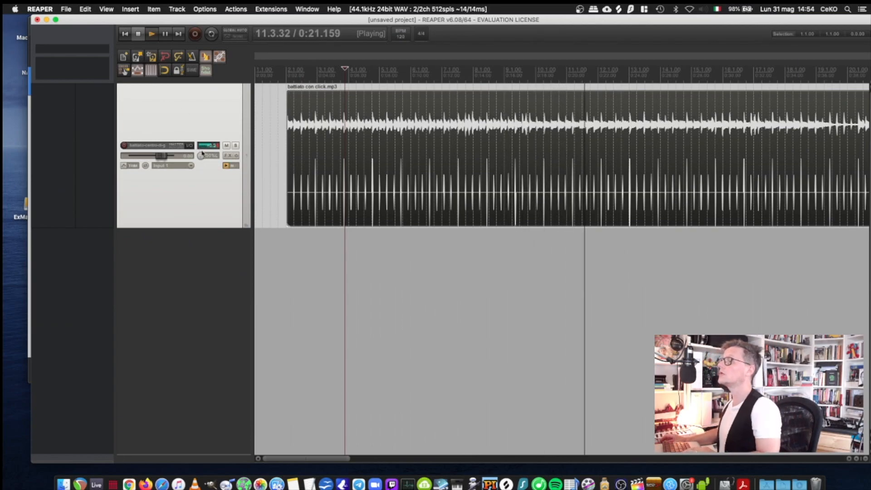
pyautogui.moveTo(203, 161); pyautogui.dragTo(202, 141)
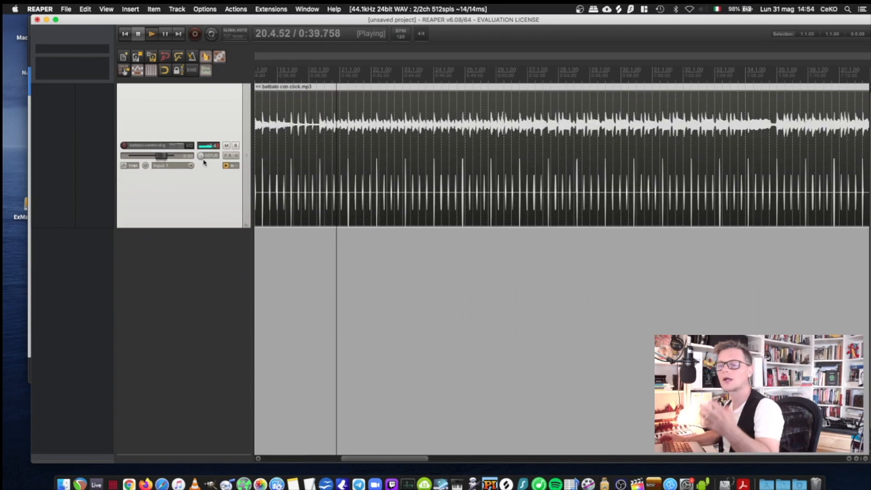
# Step: Stop playback and import madamecon click.mp3 from Finder onto the same track, after the battiato con click.mp3 item
pyautogui.press('space')
pyautogui.scroll(-10, 413, 164)
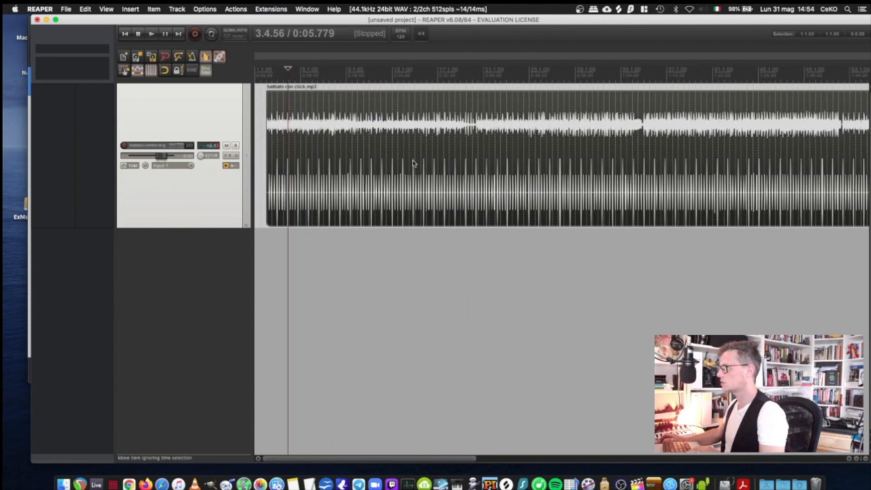
pyautogui.scroll(-2, 413, 164)
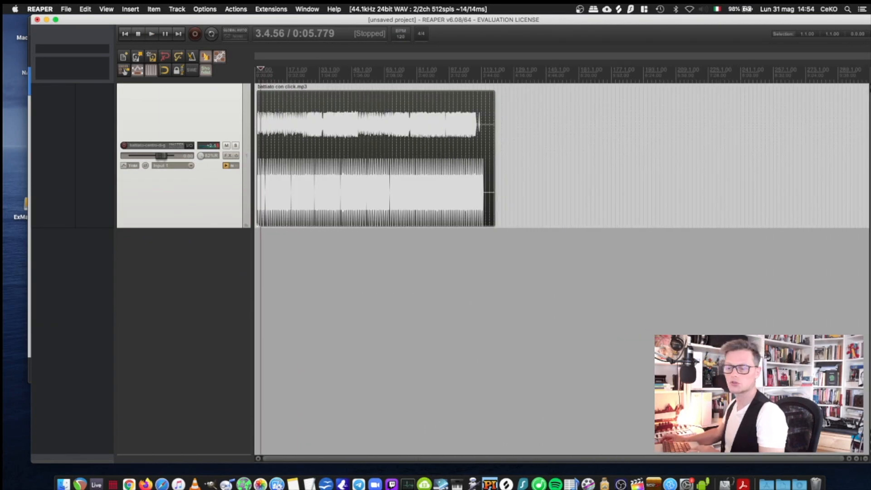
pyautogui.click(64, 484)
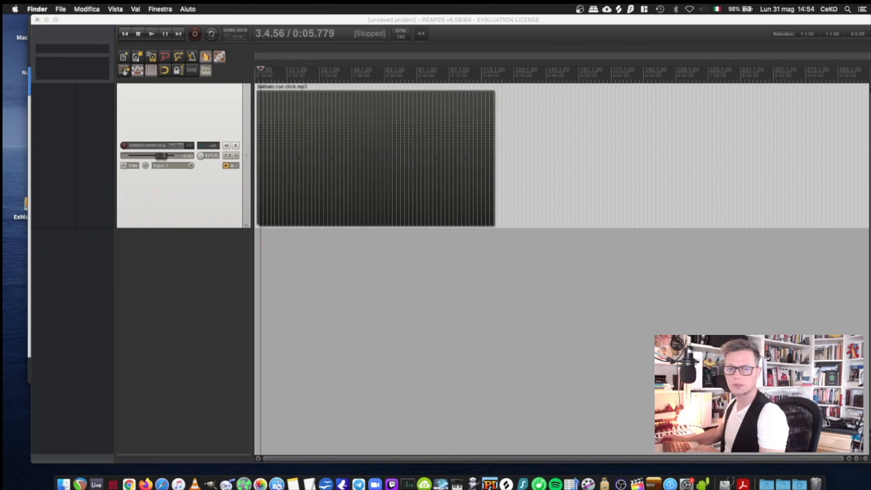
pyautogui.moveTo(3, 154); pyautogui.dragTo(521, 153)
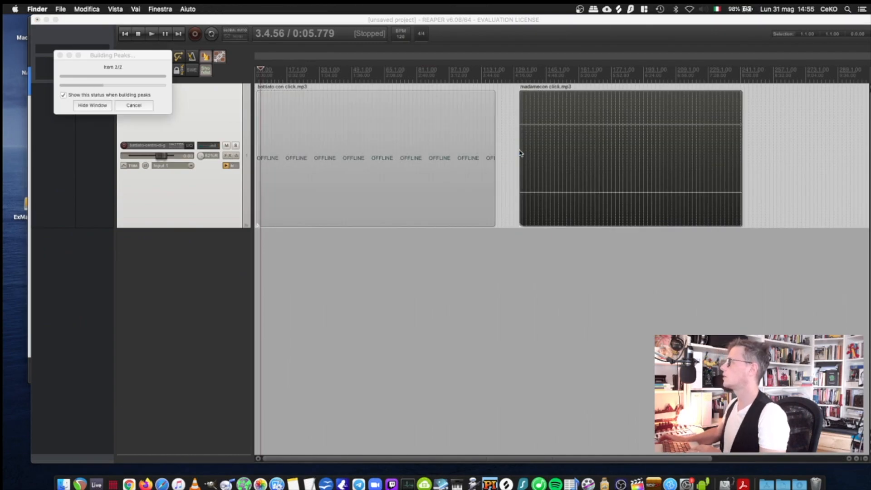
# Step: Color the battiato con click.mp3 item pink and the madamecon click.mp3 item green
pyautogui.click(399, 151)
pyautogui.rightClick(407, 150)
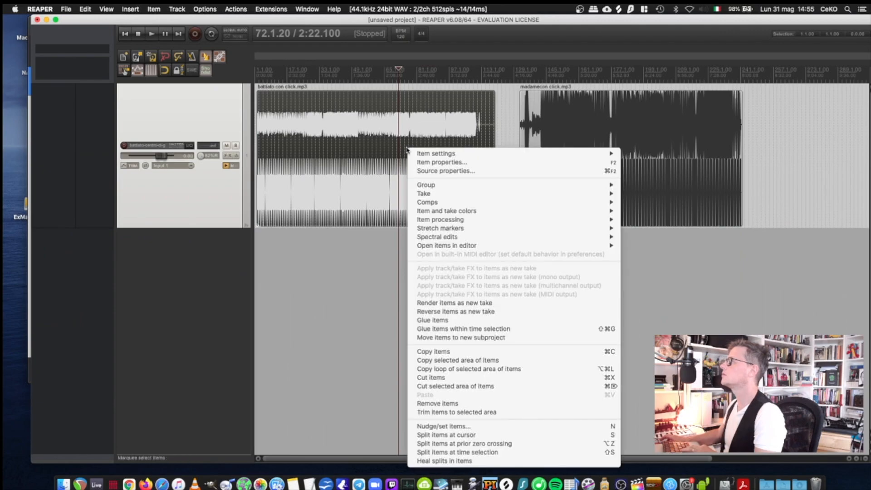
pyautogui.click(497, 155)
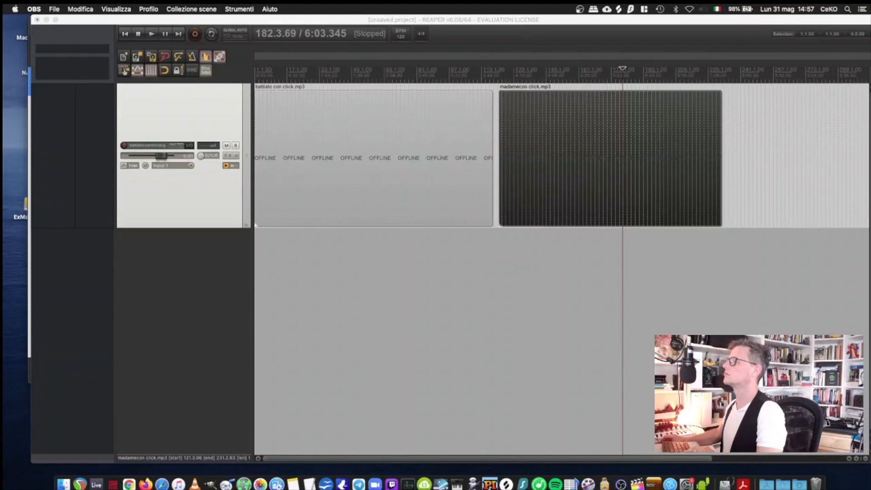
# Step: Play from the end of battiato con click.mp3 into the start of madamecon click.mp3, and stop playback
pyautogui.click(308, 191)
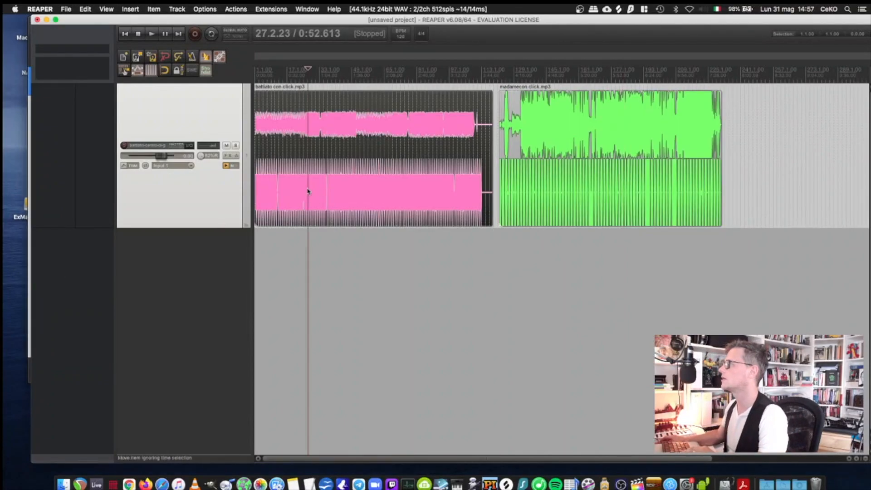
pyautogui.click(492, 73)
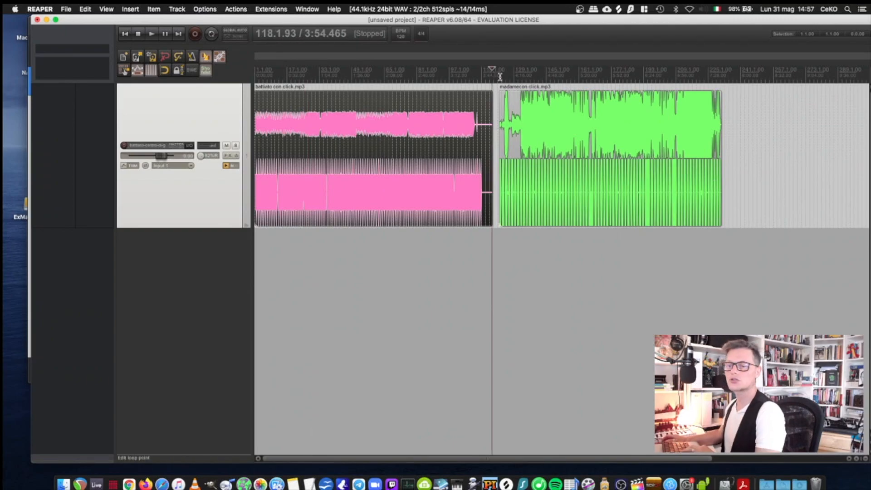
pyautogui.scroll(4, 512, 115)
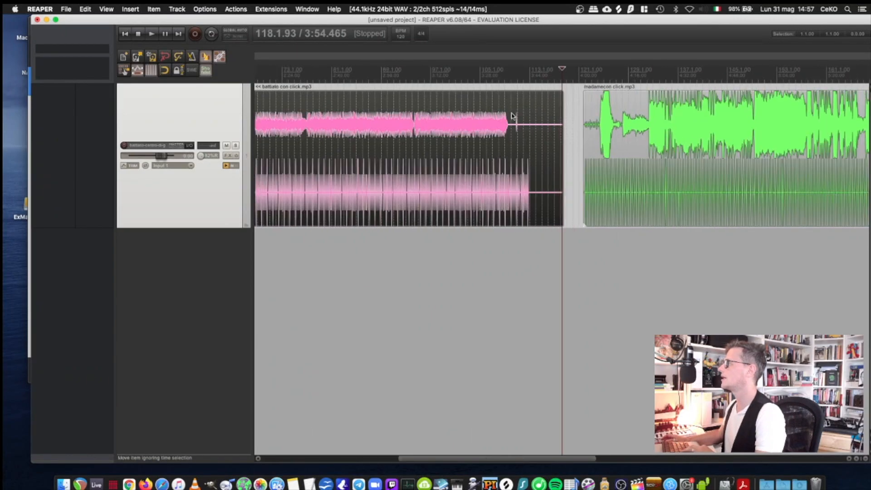
pyautogui.press('space')
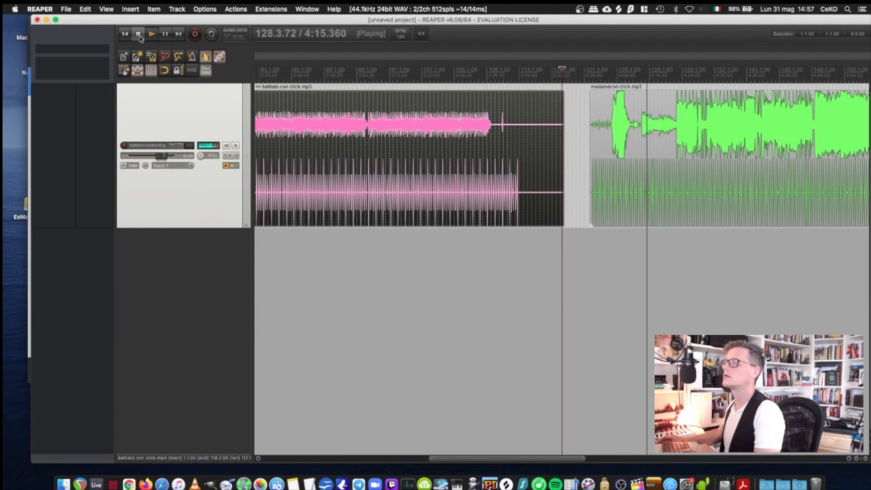
pyautogui.click(139, 34)
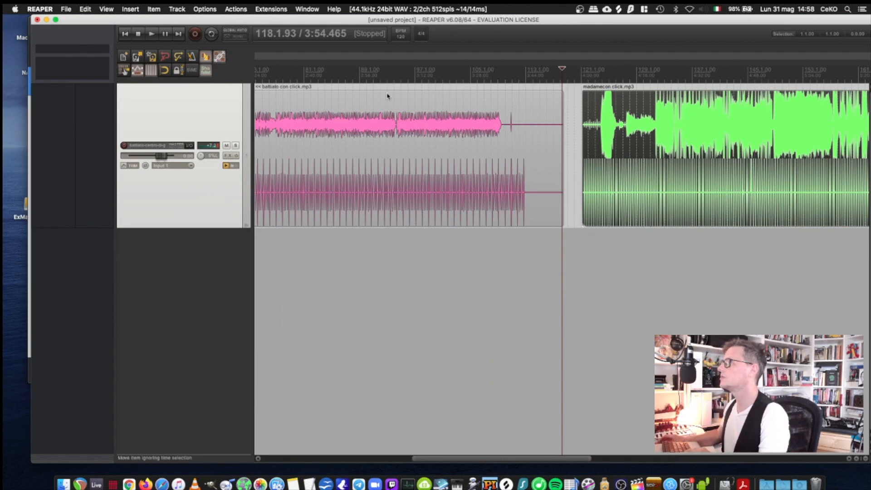
# Step: Enable snapping and align the madamecon click.mp3 item to 121.1.00 and the battiato con click.mp3 item to 3.1.00
pyautogui.click(163, 70)
pyautogui.moveTo(618, 115); pyautogui.dragTo(618, 115)
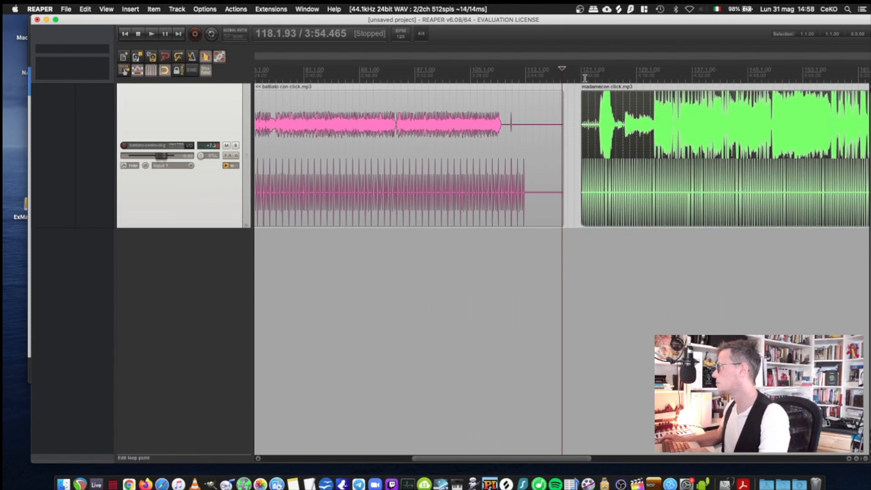
pyautogui.click(583, 76)
pyautogui.hscroll(-10, 259, 405)
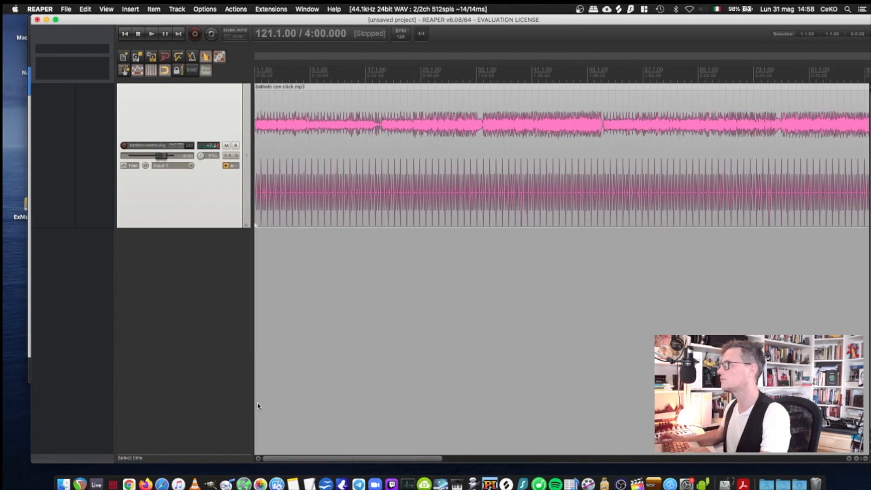
pyautogui.moveTo(287, 127); pyautogui.dragTo(301, 127)
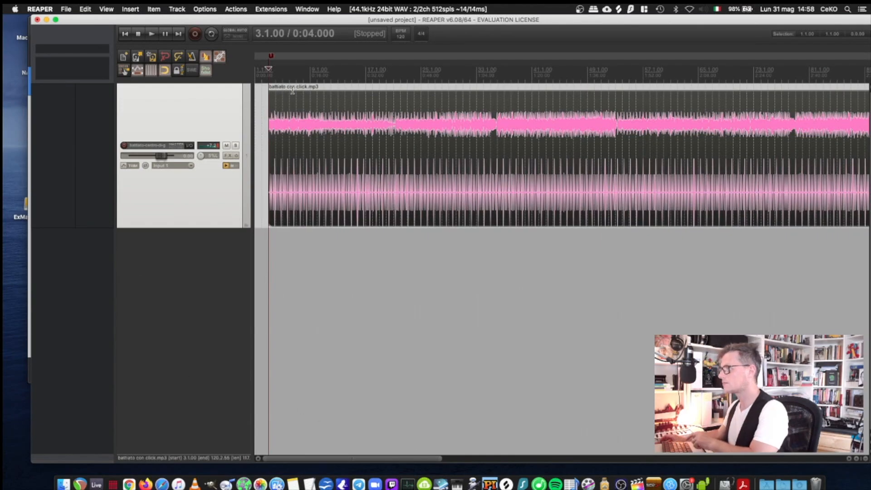
# Step: Add a marker named "centro di gravita" at 3.1.00, the start of the battiato con click.mp3 item
pyautogui.rightClick(271, 59)
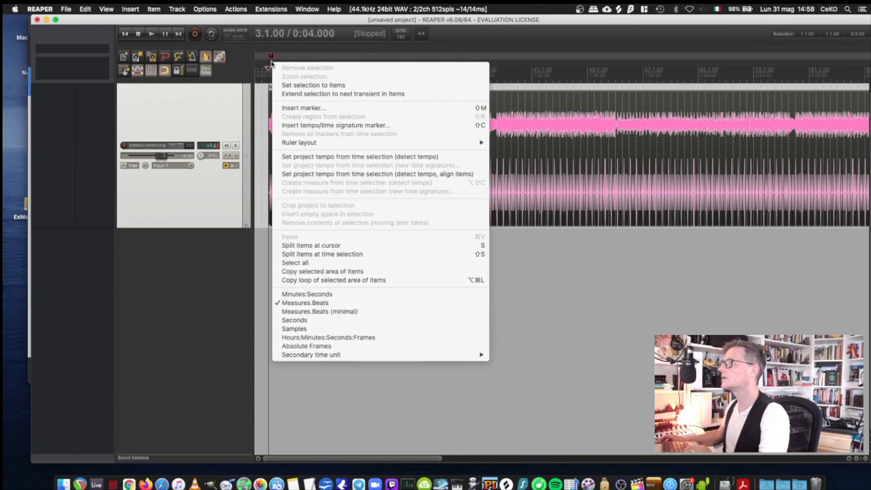
pyautogui.click(304, 108)
pyautogui.write('centro')
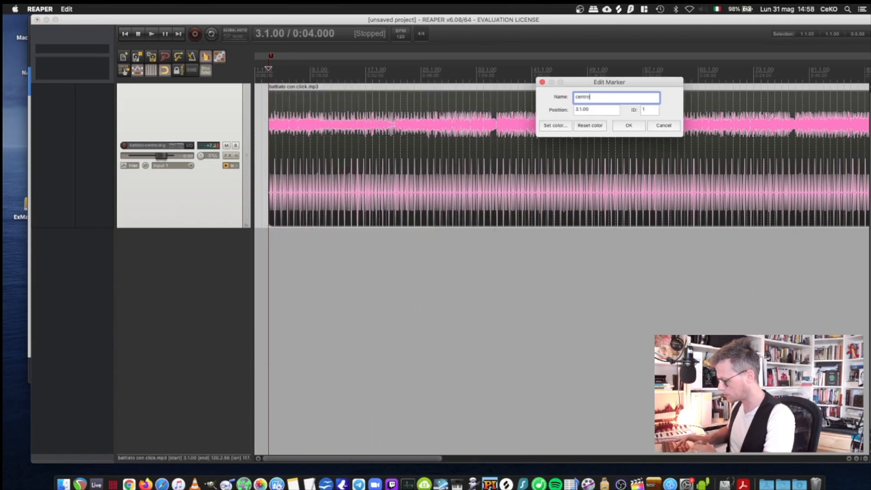
pyautogui.write(' di gravita')
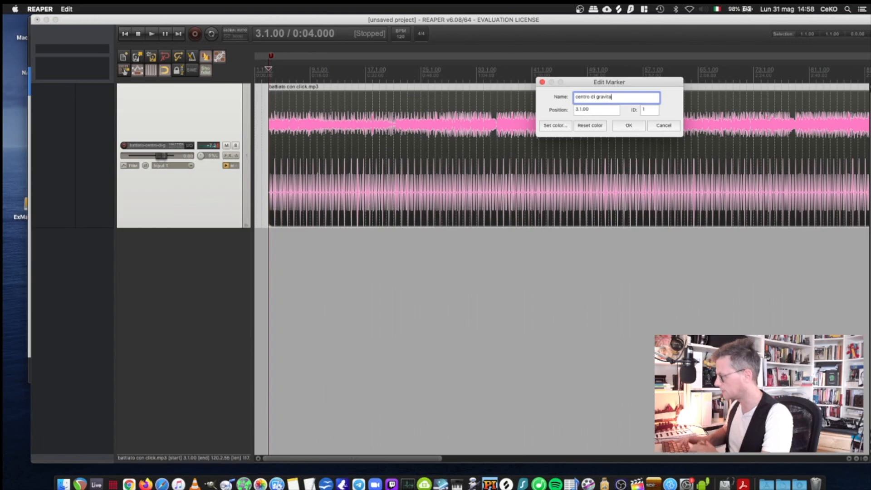
pyautogui.press('Return')
# Step: Add a marker named "madame" at 121.1.00, the start of the madamecon click.mp3 item
pyautogui.scroll(-5, 437, 143)
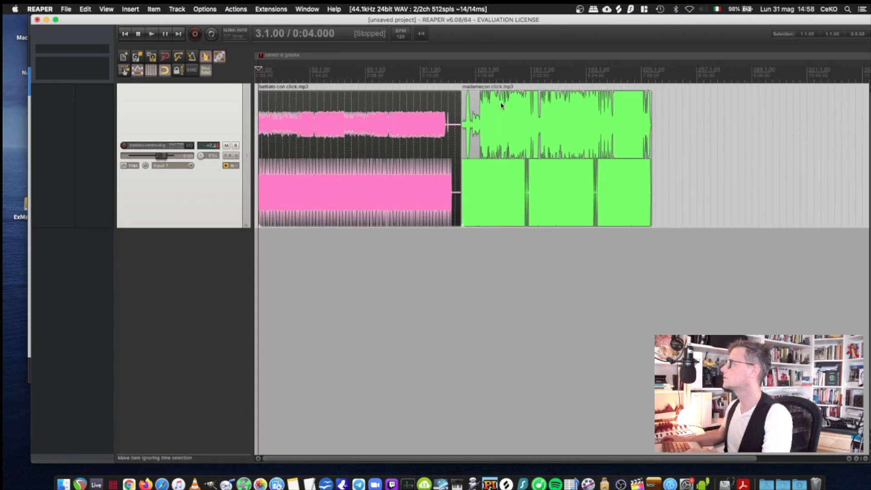
pyautogui.click(465, 76)
pyautogui.scroll(8, 466, 78)
pyautogui.press('m')
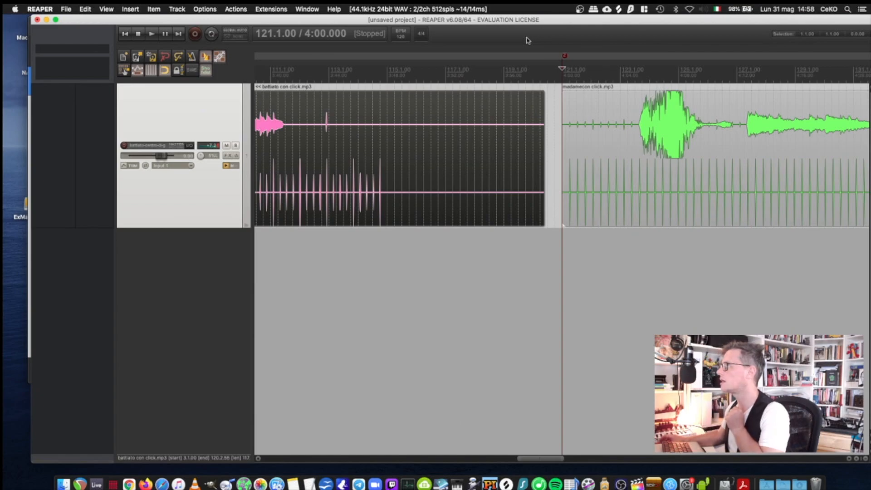
pyautogui.rightClick(565, 57)
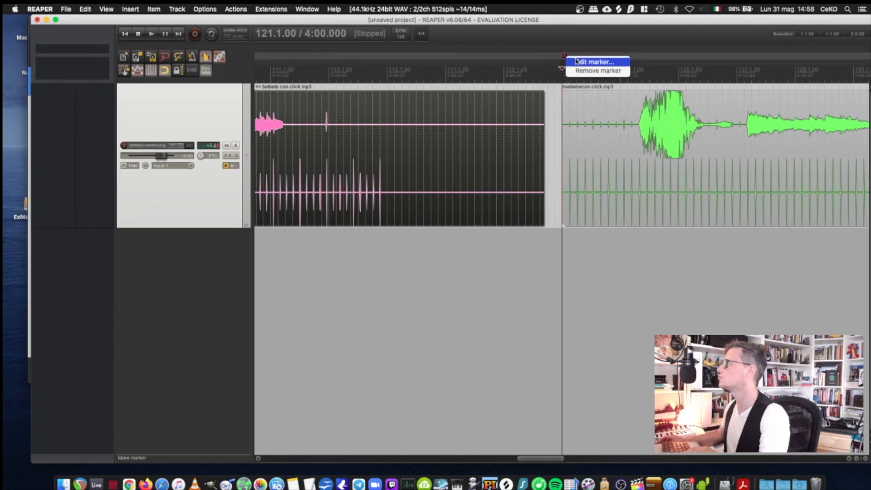
pyautogui.click(580, 63)
pyautogui.write('madame')
pyautogui.press('Return')
pyautogui.scroll(-3, 595, 268)
pyautogui.scroll(-6, 595, 268)
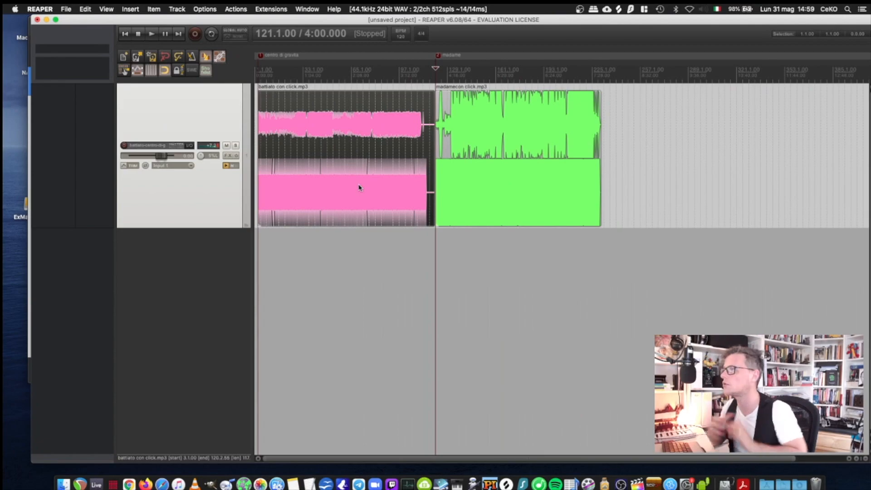
# Step: Open the Region/Marker Manager, list only markers without regions, and enlarge its window to fill the screen
pyautogui.click(108, 11)
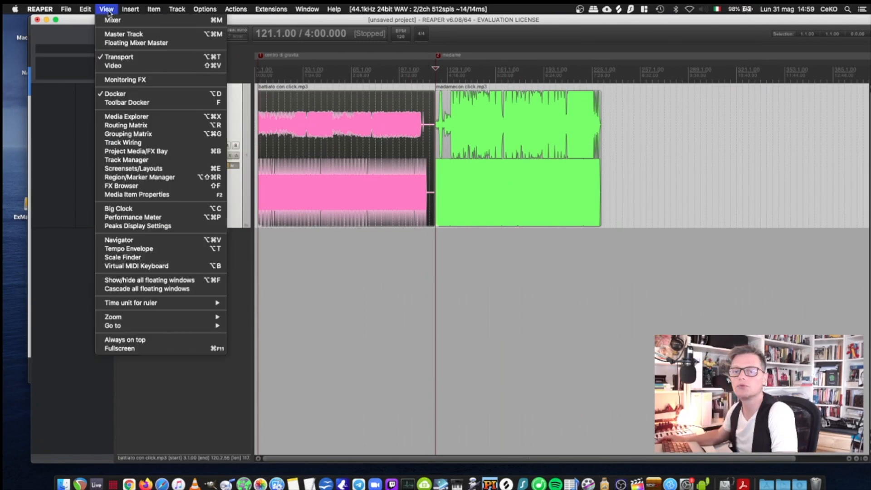
pyautogui.click(137, 178)
pyautogui.moveTo(607, 129)
pyautogui.mouseDown()
pyautogui.moveTo(566, 134)
pyautogui.moveTo(455, 119)
pyautogui.mouseUp()
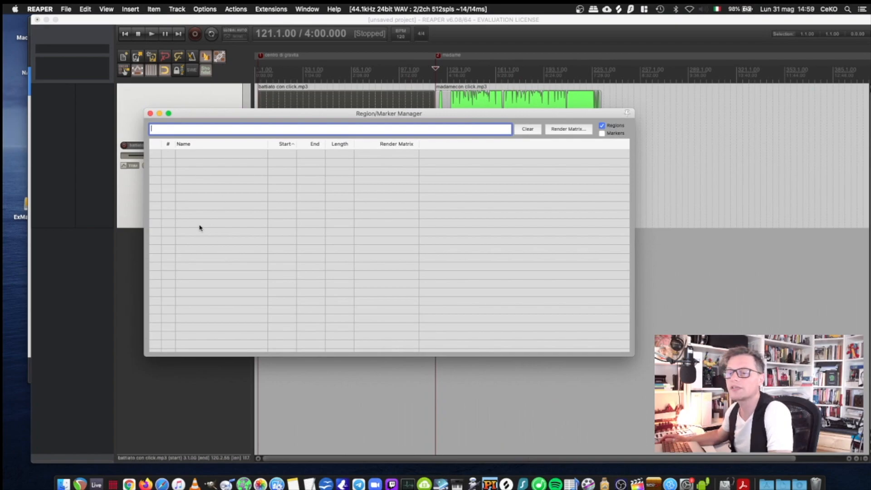
pyautogui.click(604, 134)
pyautogui.click(603, 125)
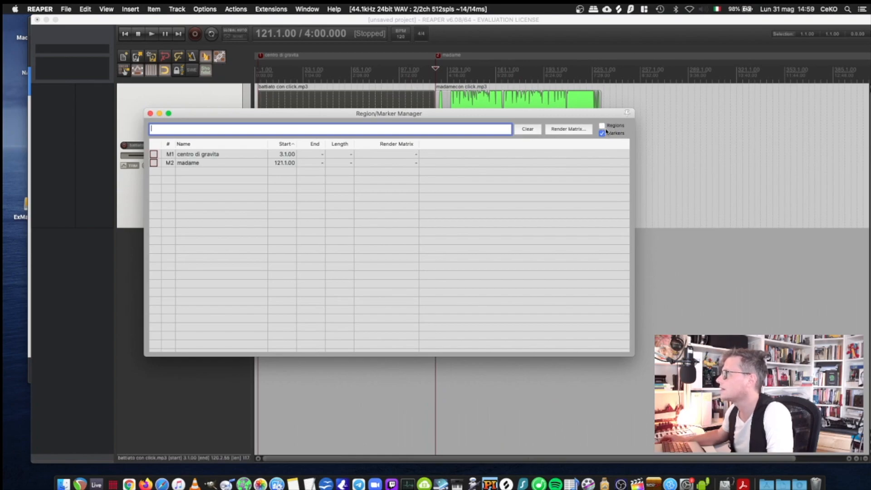
pyautogui.moveTo(227, 116); pyautogui.dragTo(215, 186)
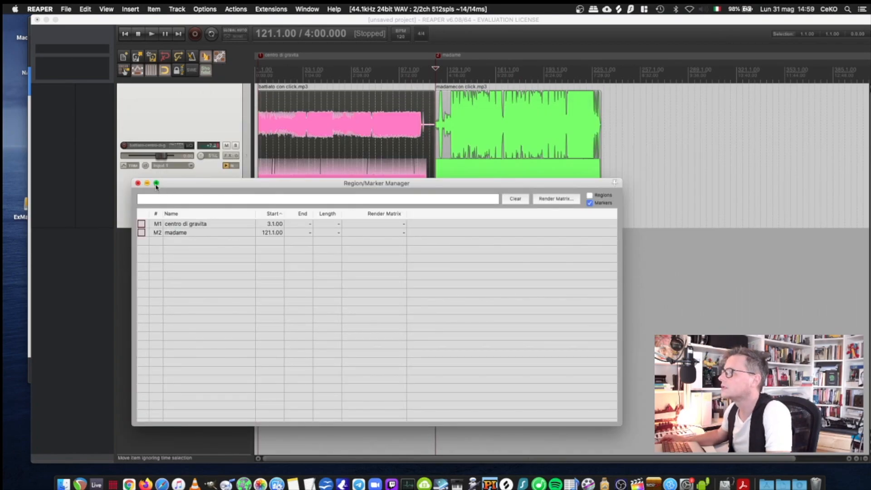
pyautogui.click(156, 183)
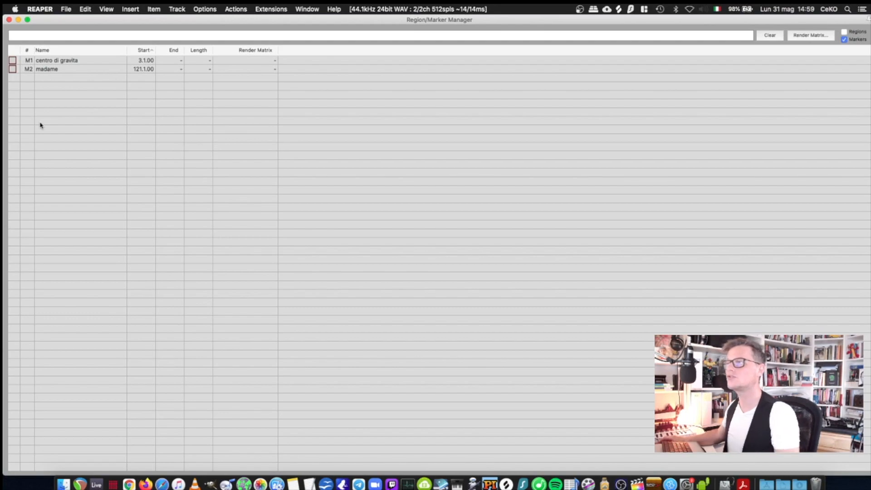
# Step: Switch back and forth between the centro di gravita and madame markers in the list, ending on centro di gravita
pyautogui.click(51, 60)
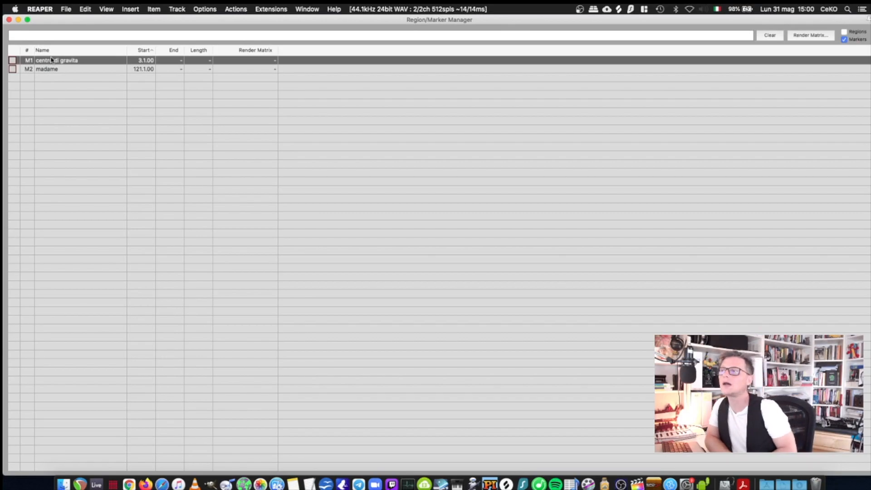
pyautogui.press('Down')
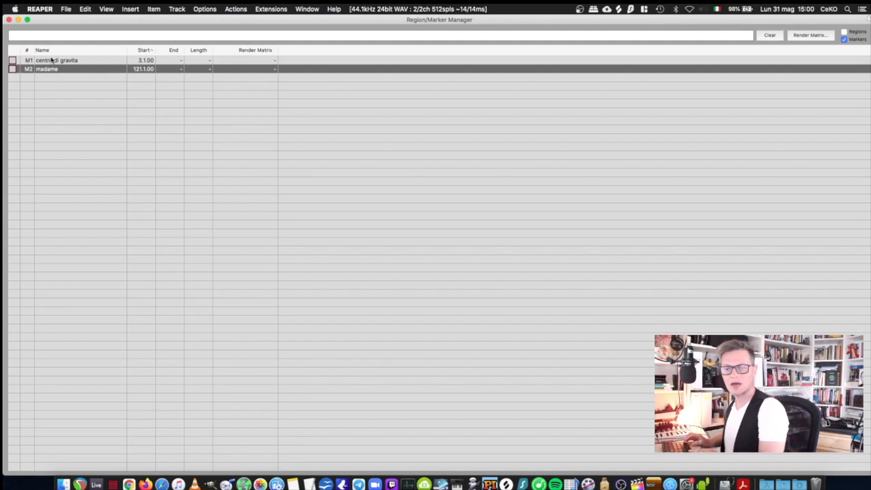
pyautogui.press('Up')
pyautogui.press('Down')
pyautogui.press('Up')
pyautogui.press('Down')
pyautogui.press('Up')
pyautogui.press('Down')
pyautogui.press('Up')
pyautogui.press('Down')
pyautogui.press('Up')
pyautogui.press('Down')
pyautogui.press('Up')
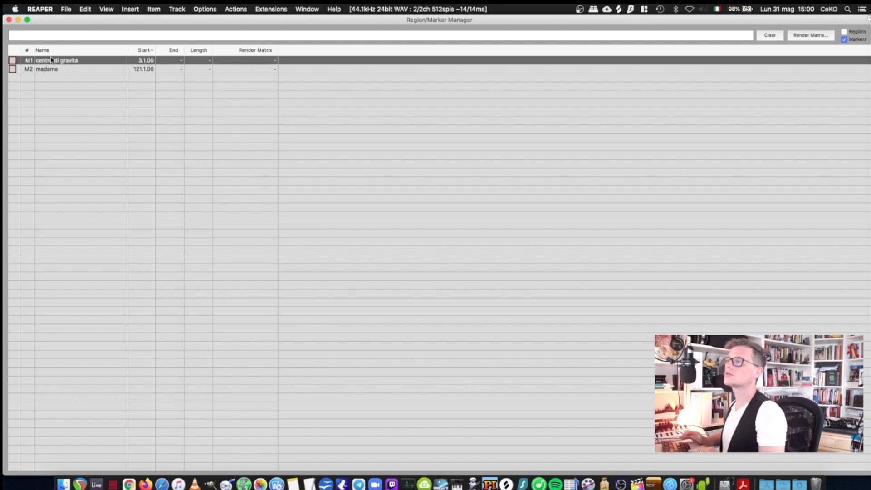
# Step: Return to the arrange view and place the edit cursor at 2.4.00, just before the centro di gravita marker
pyautogui.click(19, 19)
pyautogui.scroll(10, 359, 209)
pyautogui.click(329, 72)
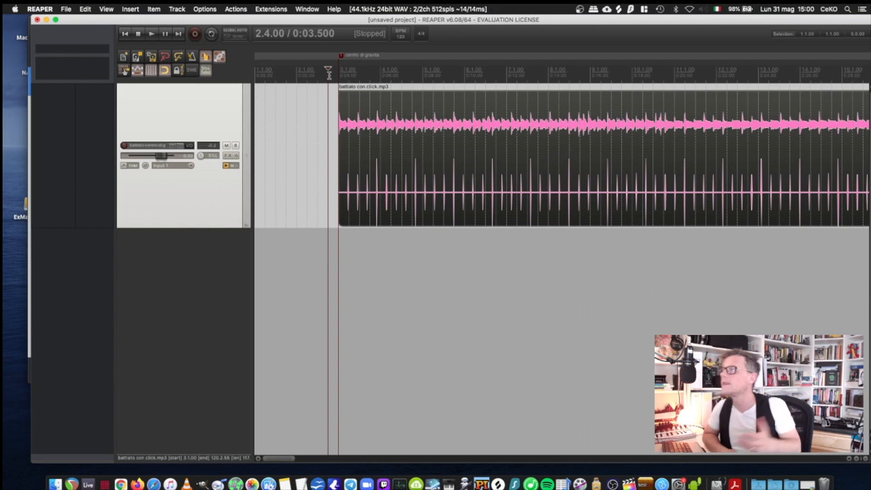
pyautogui.scroll(-8, 329, 73)
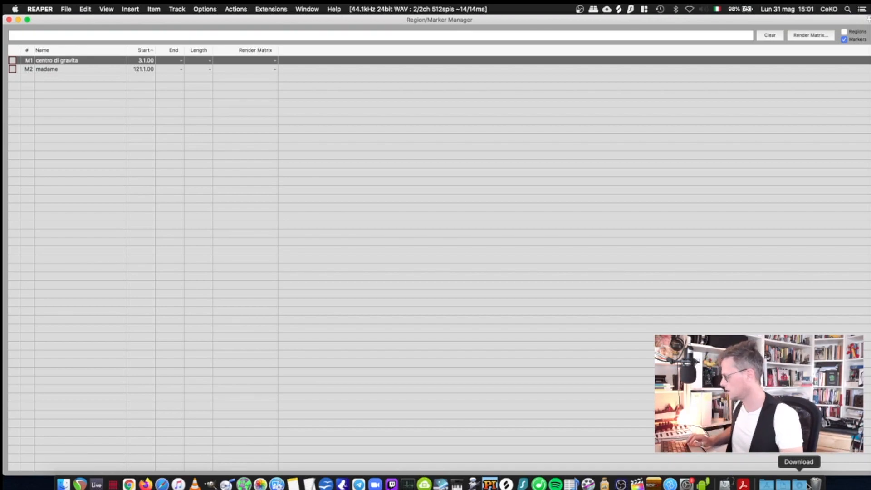
# Step: Alternate the selection between the two song markers in the Region/Marker Manager, ending on madame
pyautogui.press('Down')
pyautogui.press('Up')
pyautogui.press('Down')
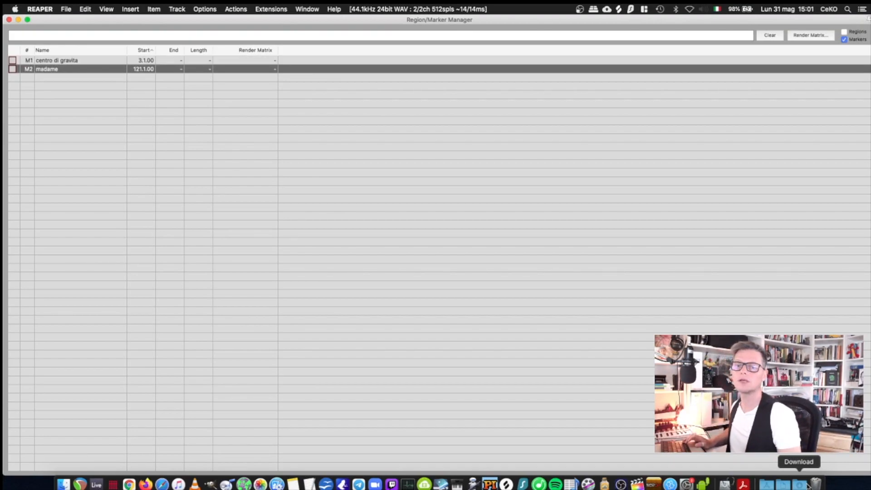
pyautogui.press('Up')
pyautogui.press('Down')
pyautogui.press('Up')
pyautogui.press('Down')
pyautogui.press('Up')
pyautogui.press('Down')
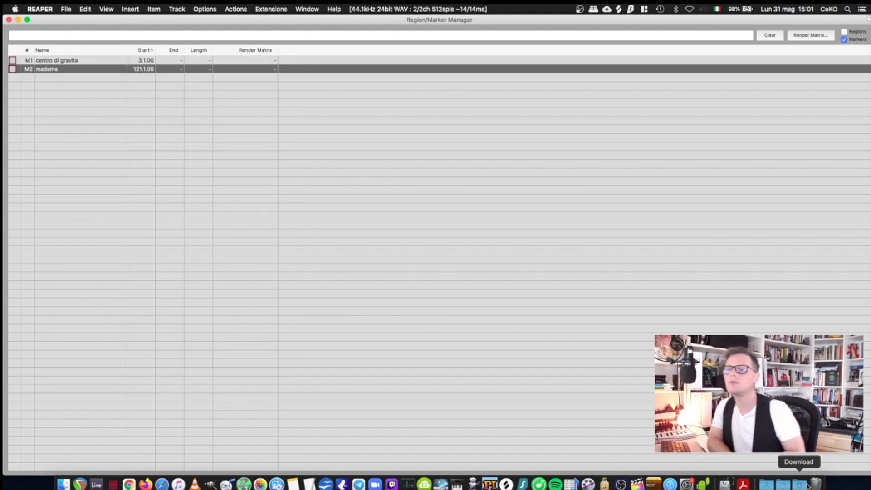